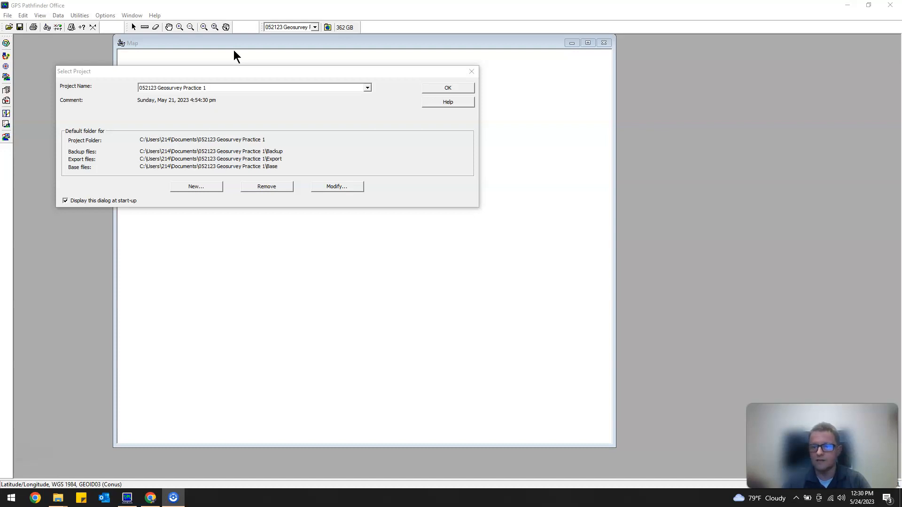
Start a new project and name it Sample 1.
mouse_move(127, 501)
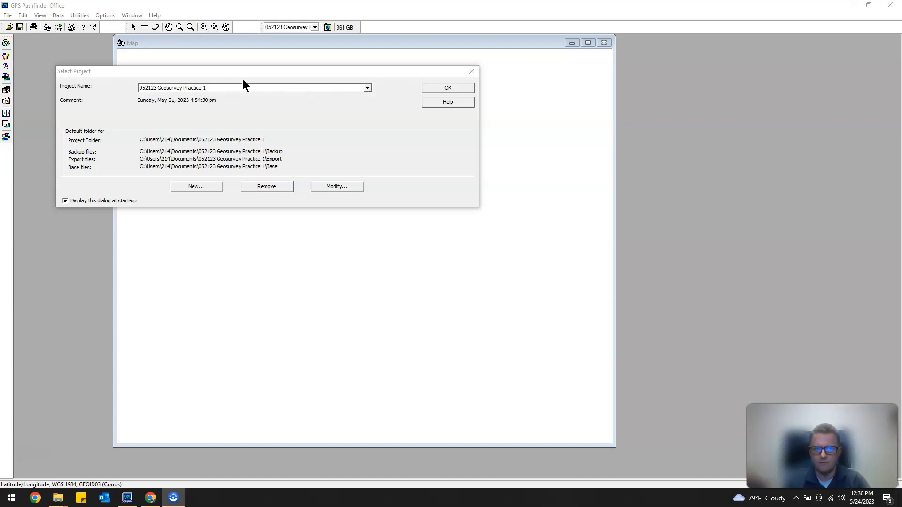
click(211, 186)
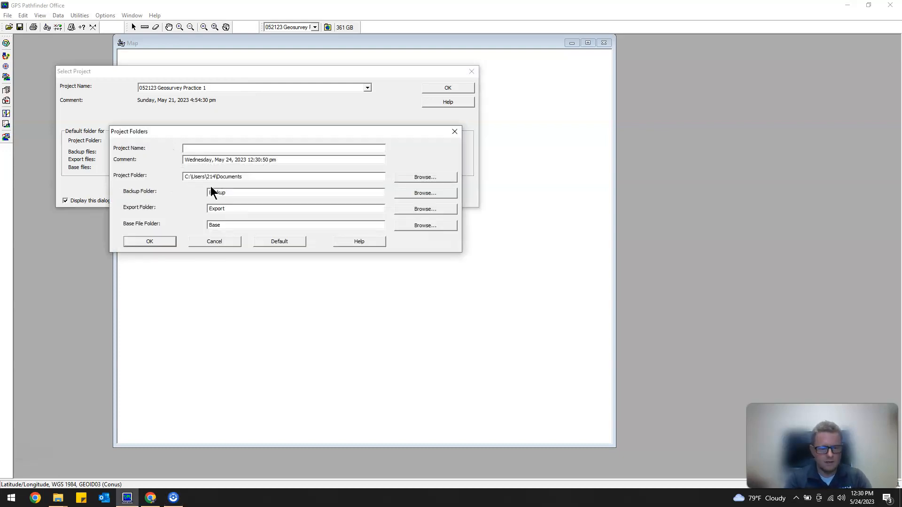
text(Sameple)
key(BackSpace)
key(BackSpace)
key(BackSpace)
key(BackSpace)
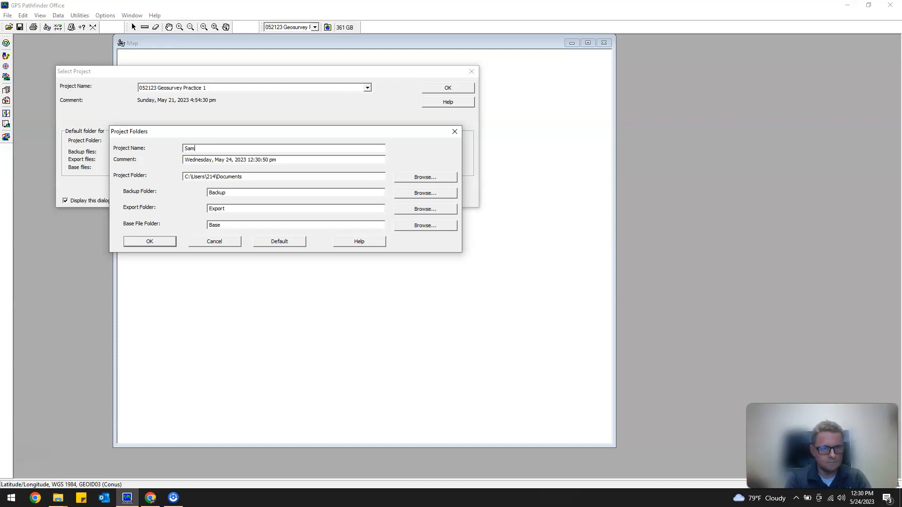
text(ple 1)
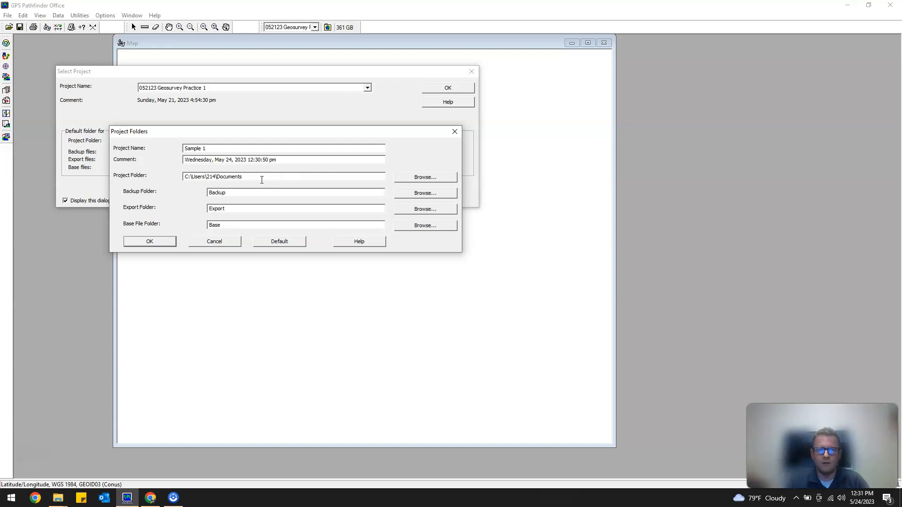
Create the Sample 1 project with its default Backup, Export and Base folders and open it.
drag(190, 177, 258, 177)
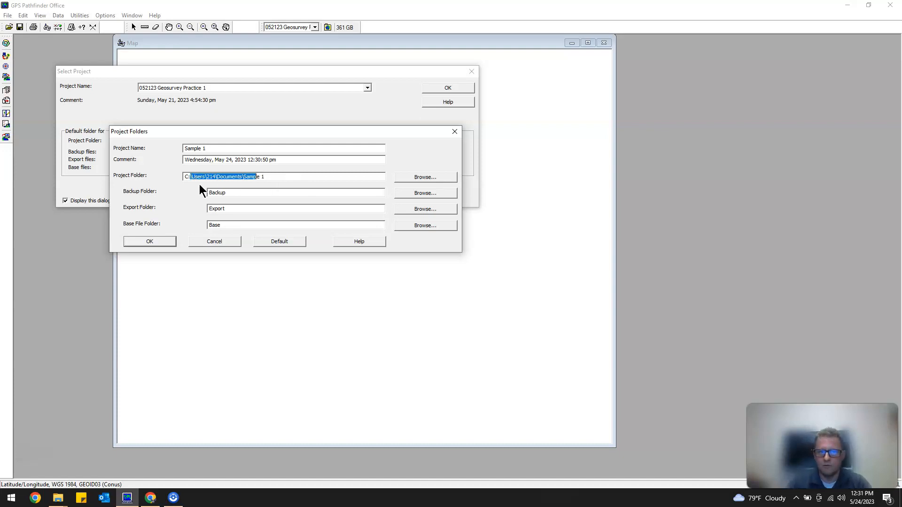
click(229, 178)
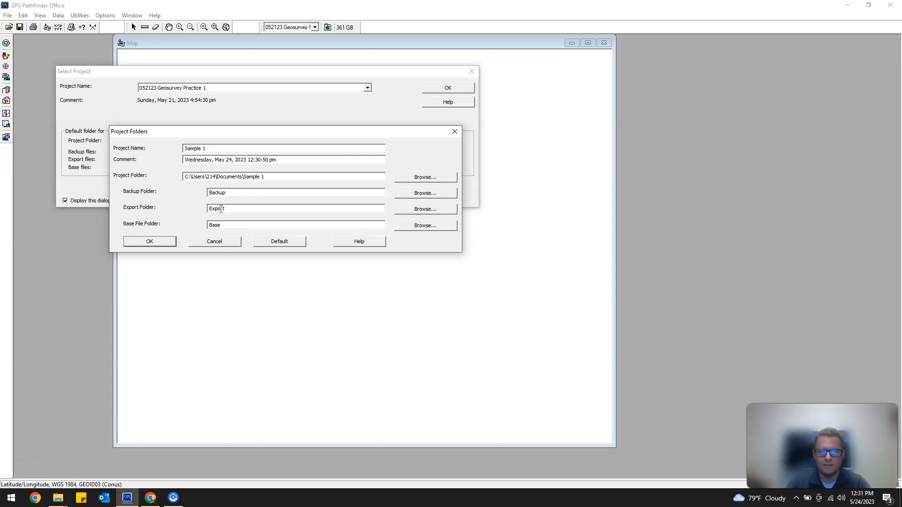
double_click(232, 194)
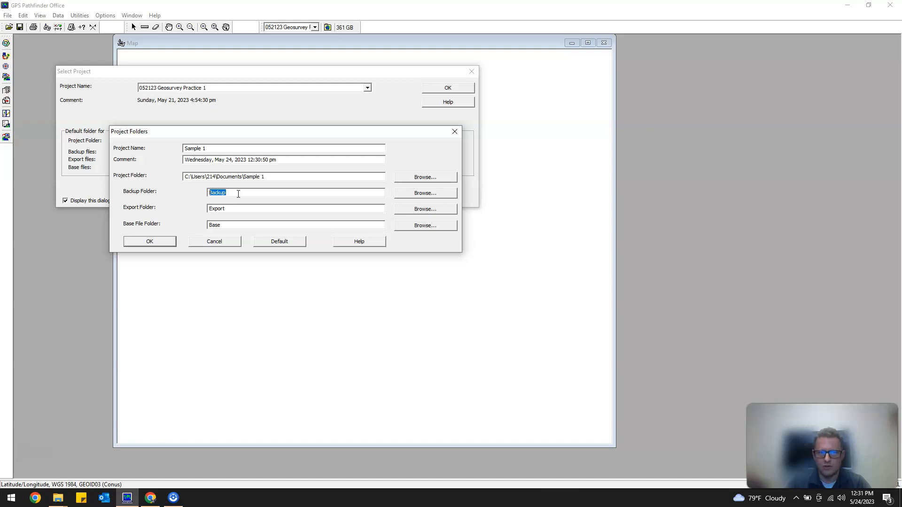
click(242, 210)
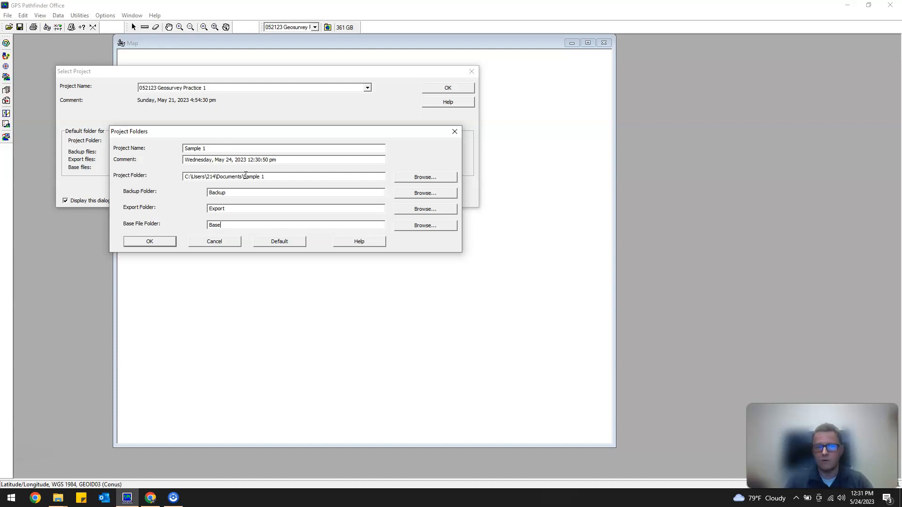
click(154, 244)
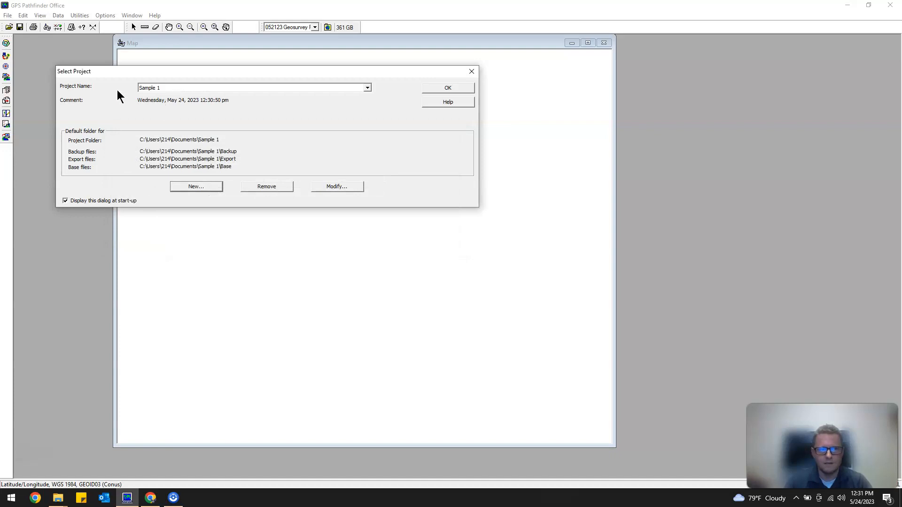
click(438, 91)
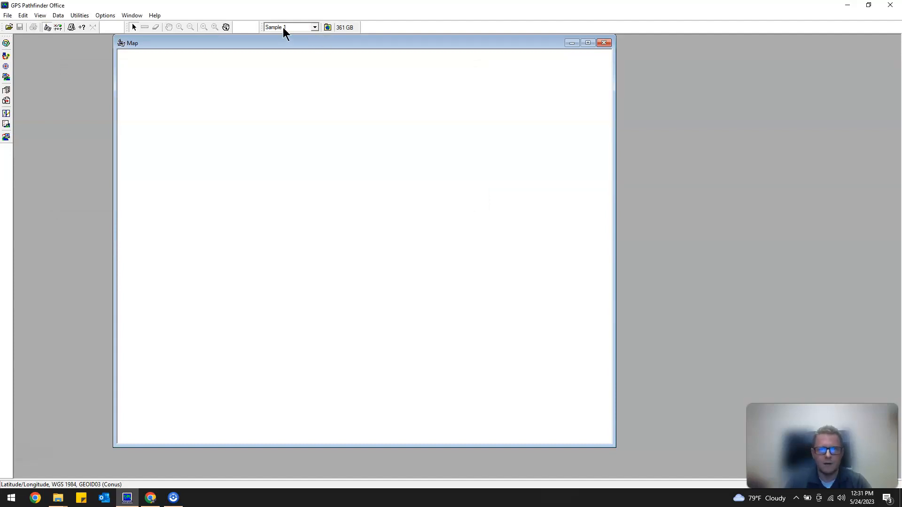
click(315, 27)
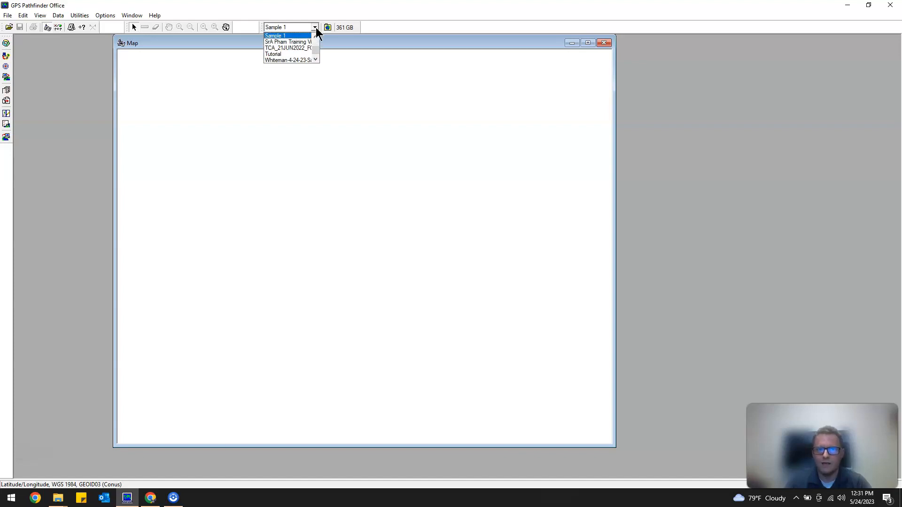
mouse_move(315, 49)
mouse_down()
mouse_move(319, 31)
mouse_move(317, 50)
mouse_up()
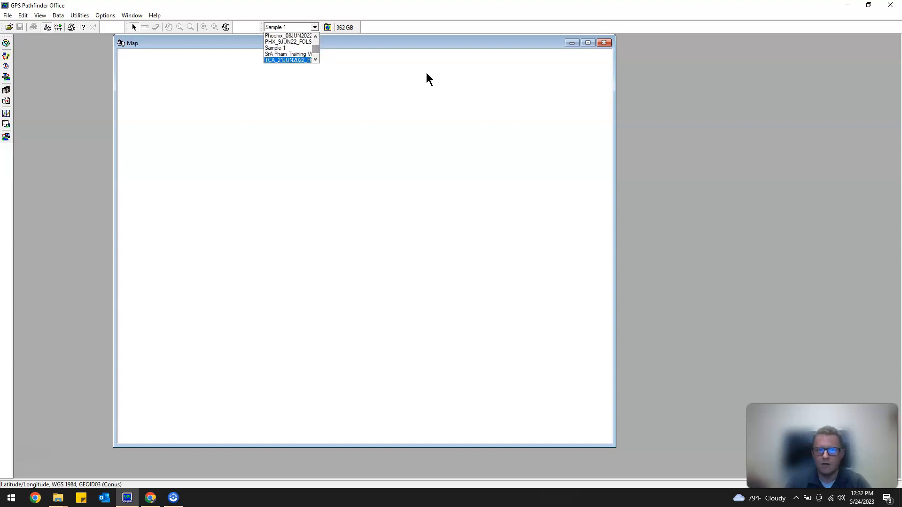
click(531, 93)
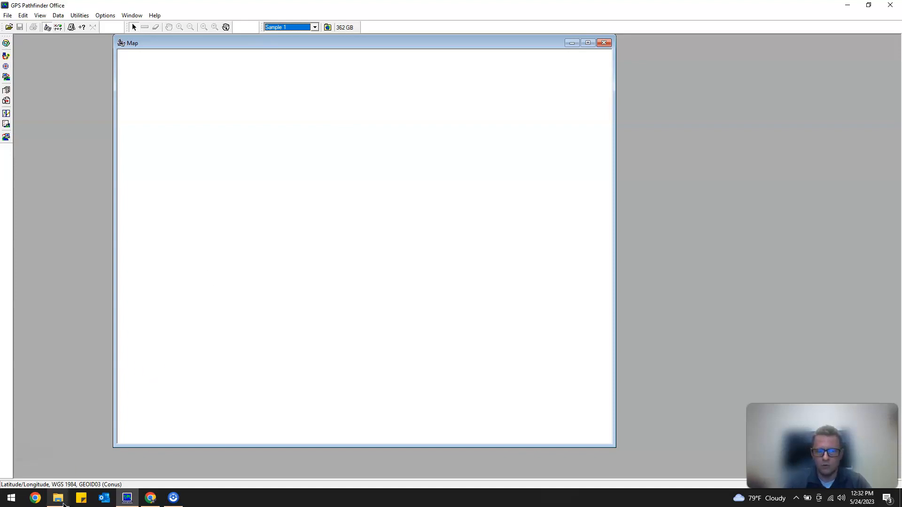
Switch to File Explorer and copy all the R052113A files from the RAM (E:) drive.
click(121, 468)
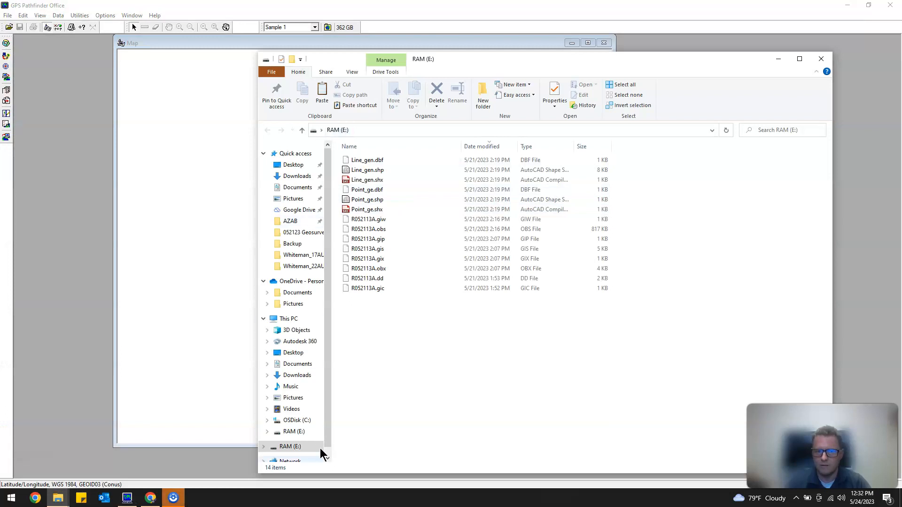
click(294, 320)
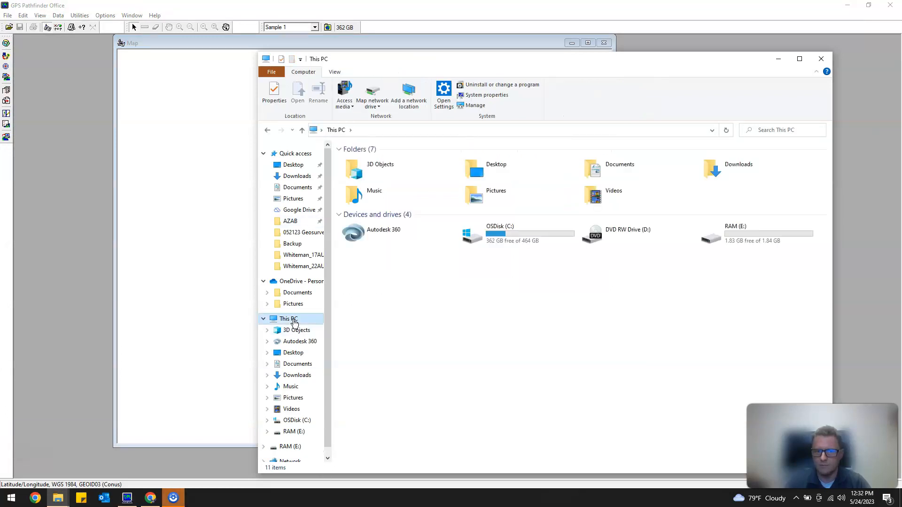
double_click(734, 246)
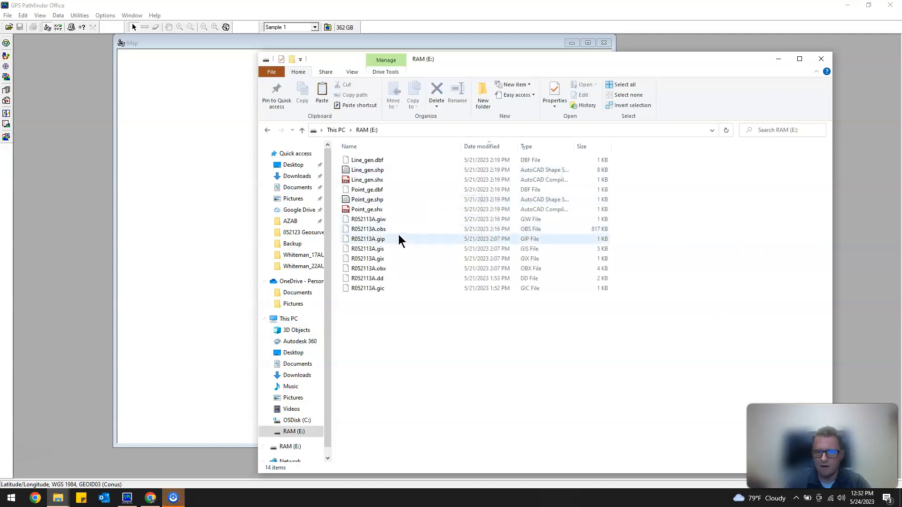
drag(472, 330, 373, 215)
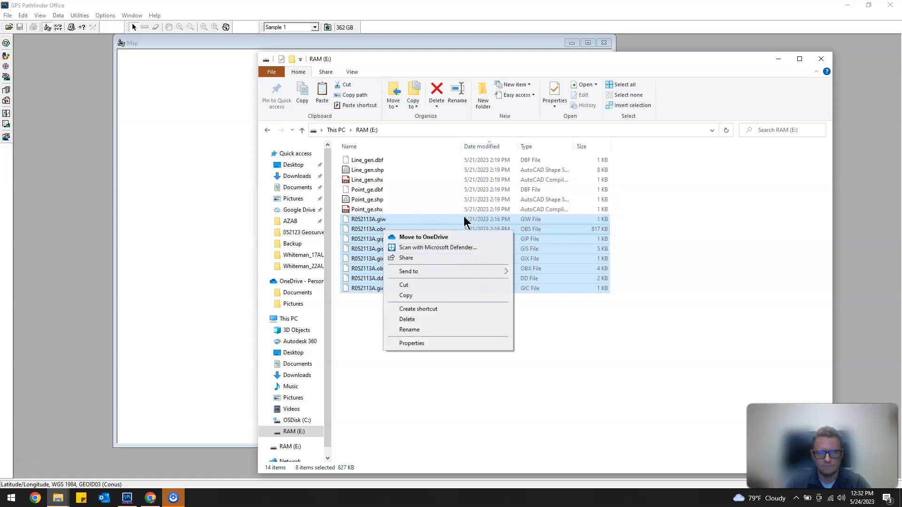
click(421, 295)
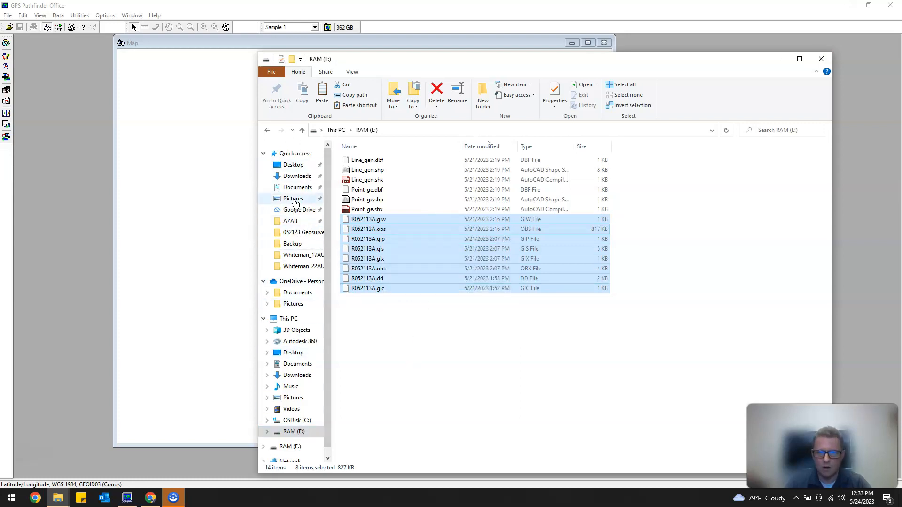
Create a folder named Raw Data 5-24-2023 inside the Sample 1 project folder in Documents.
click(300, 189)
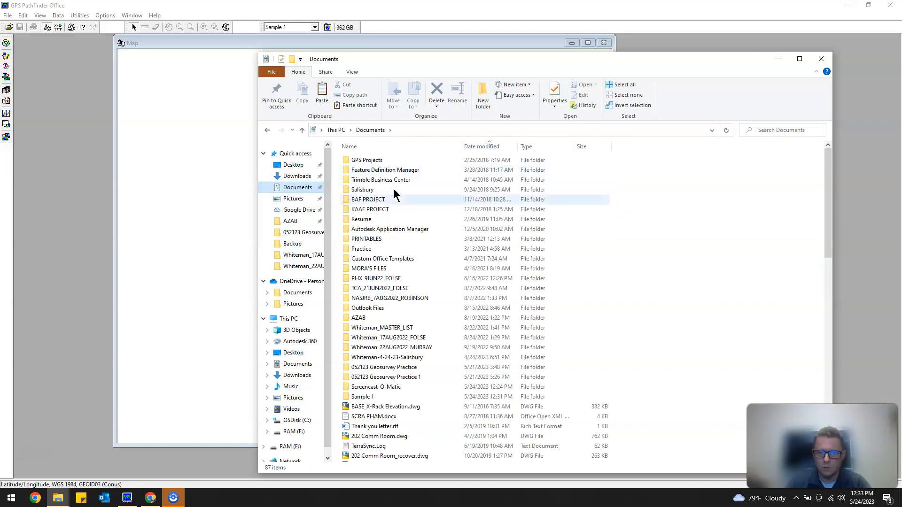
double_click(362, 398)
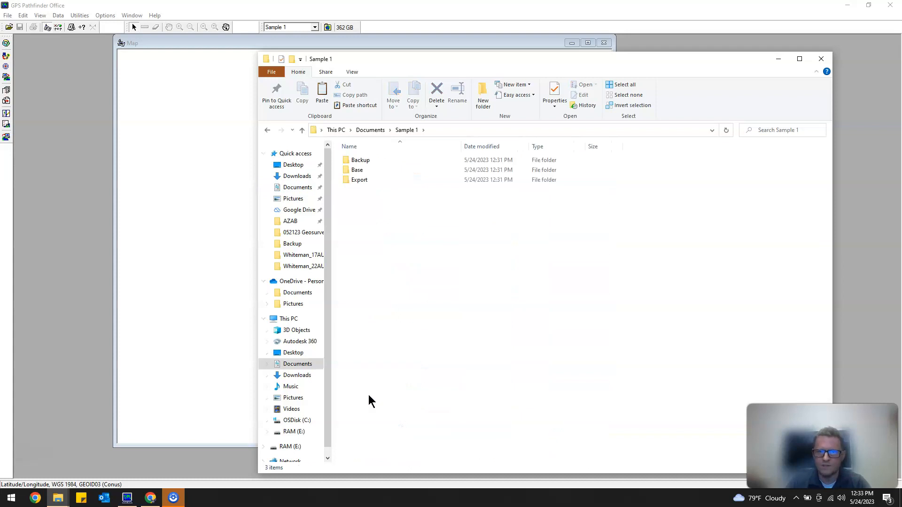
click(483, 94)
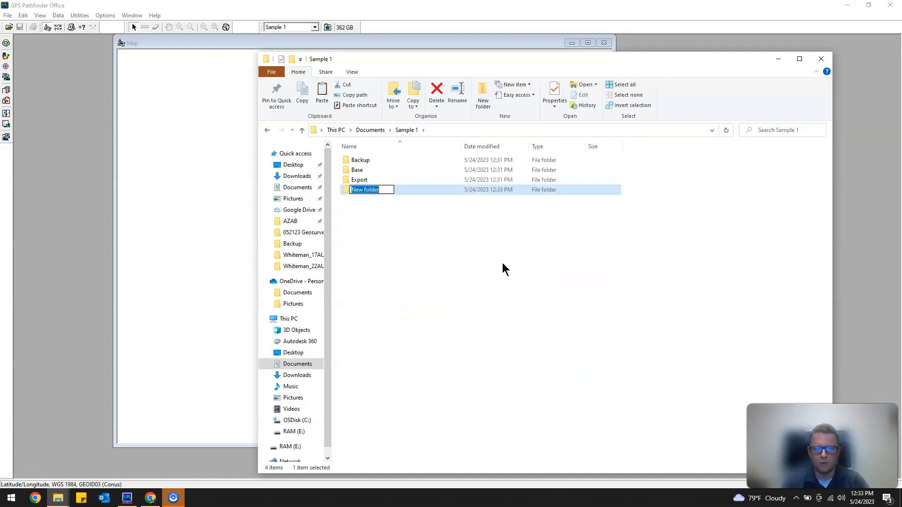
text(Raw )
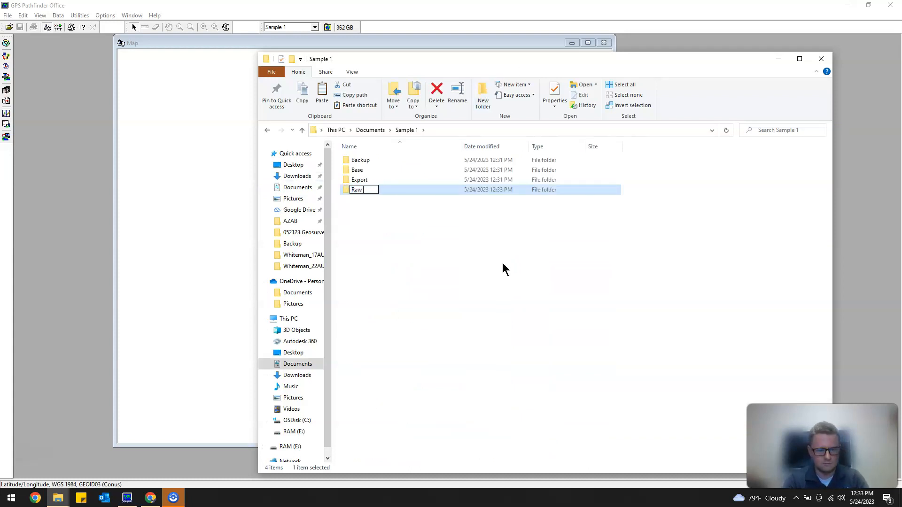
text(Data)
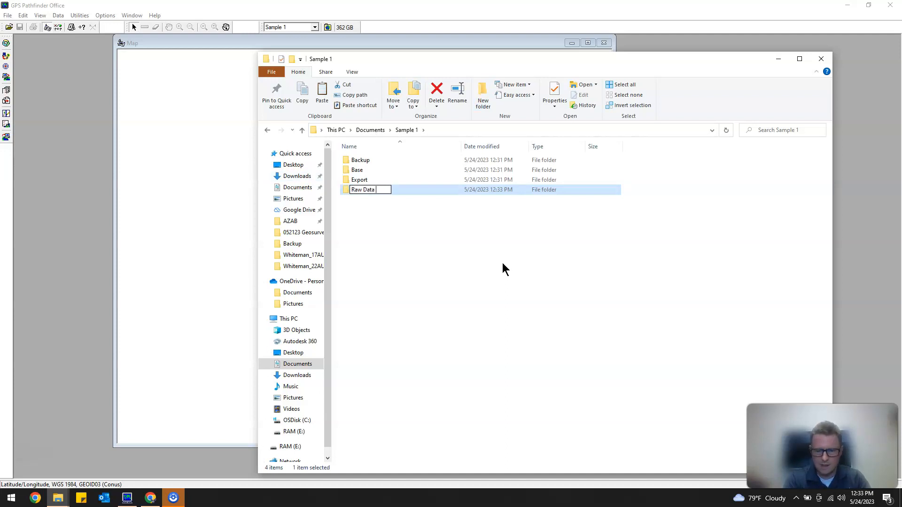
text( 5-2)
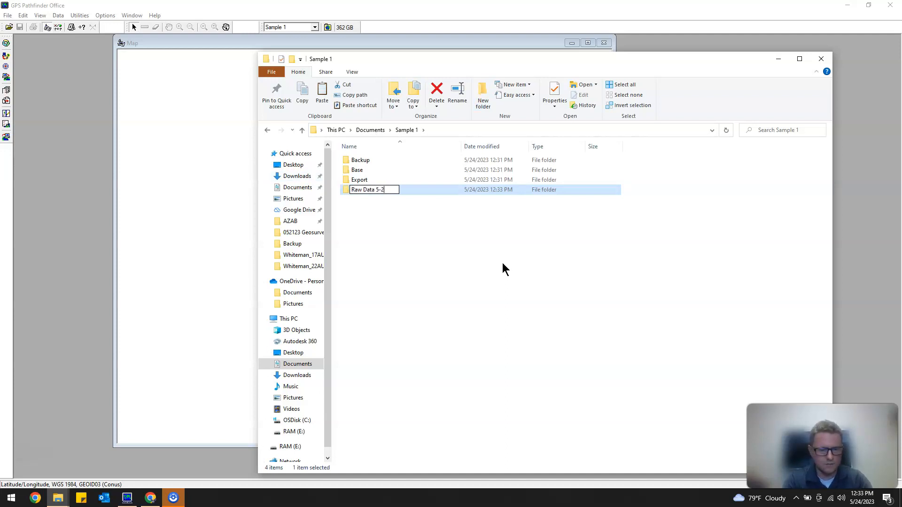
text(4-2023)
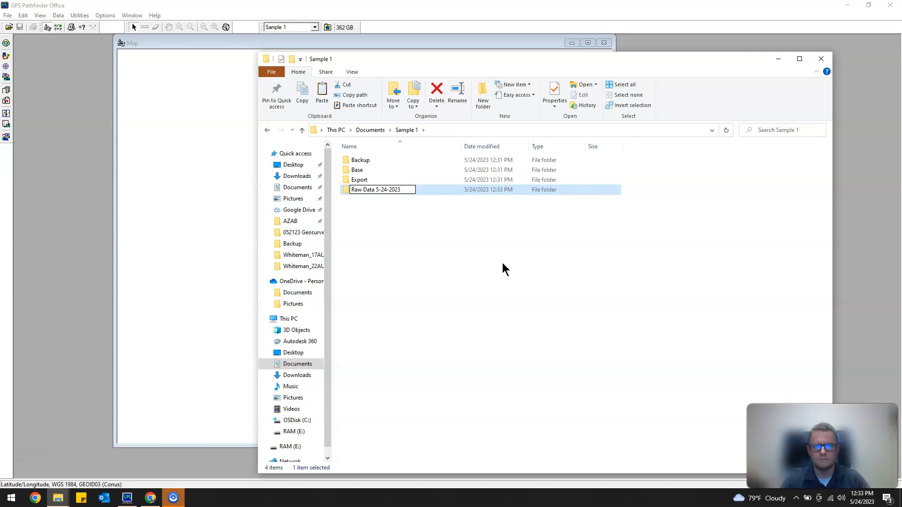
click(438, 221)
Paste the copied R052113A files into the Raw Data 5-24-2023 folder and close File Explorer.
double_click(389, 195)
right_click(368, 181)
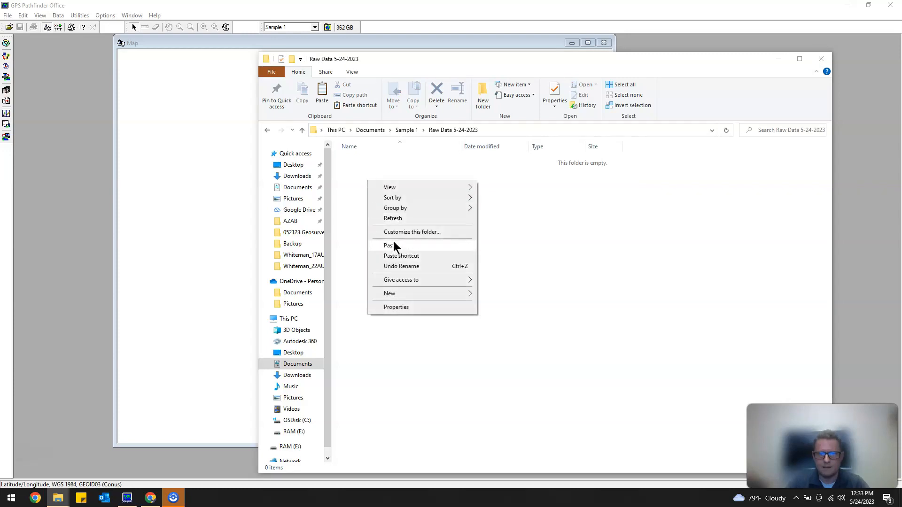
click(394, 245)
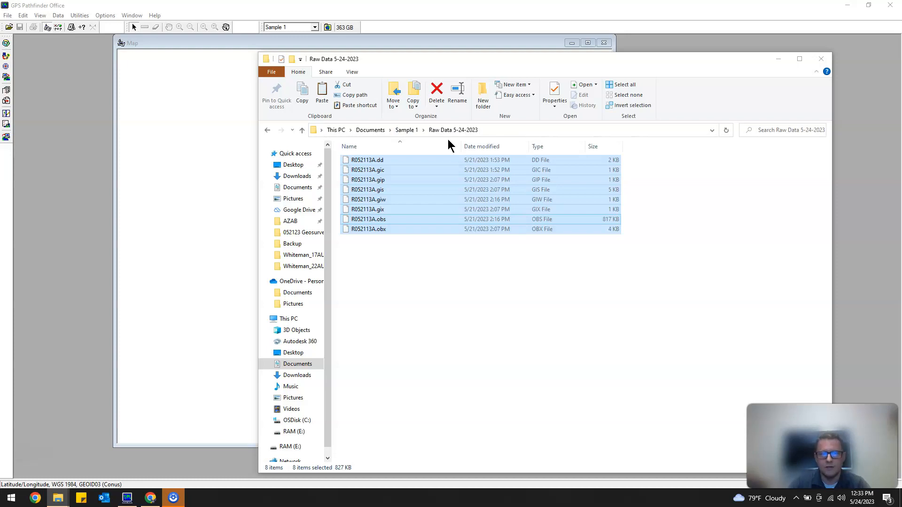
click(822, 58)
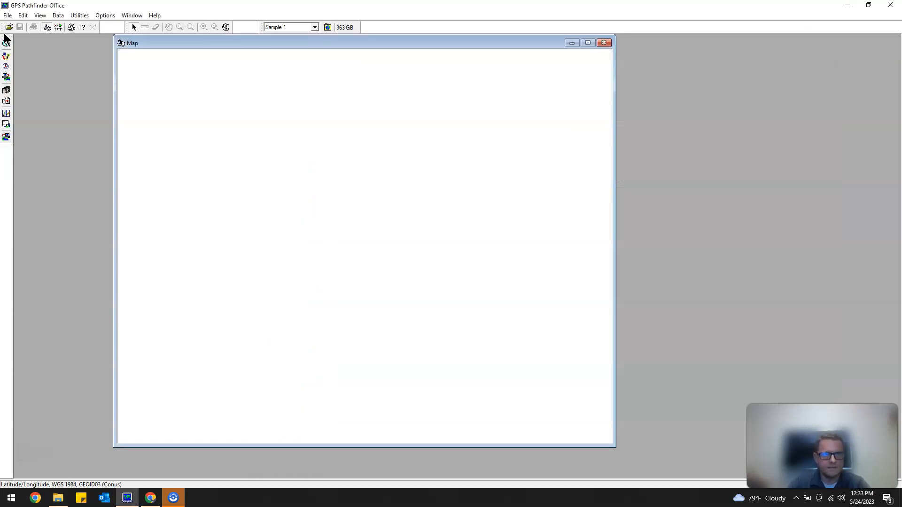
Open the Data Transfer utility and bring up its Devices dialog, showing the end of the device list.
click(6, 57)
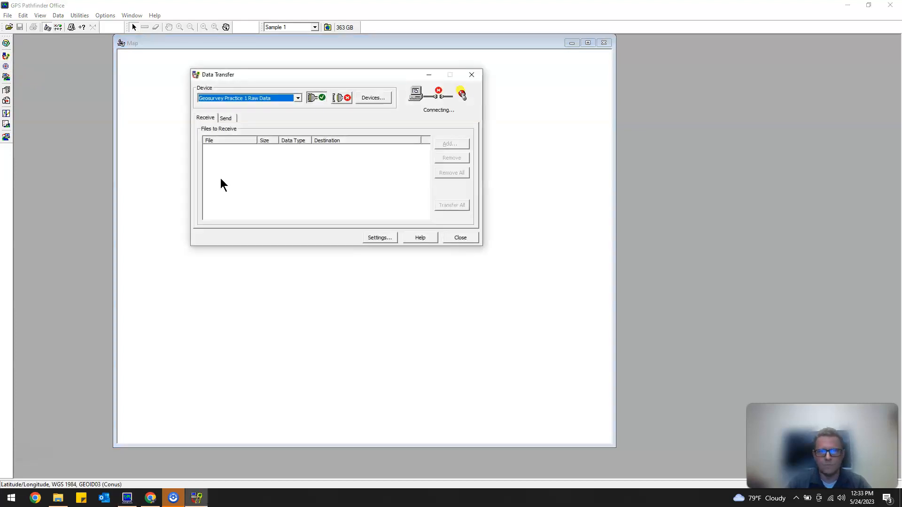
drag(241, 74, 274, 118)
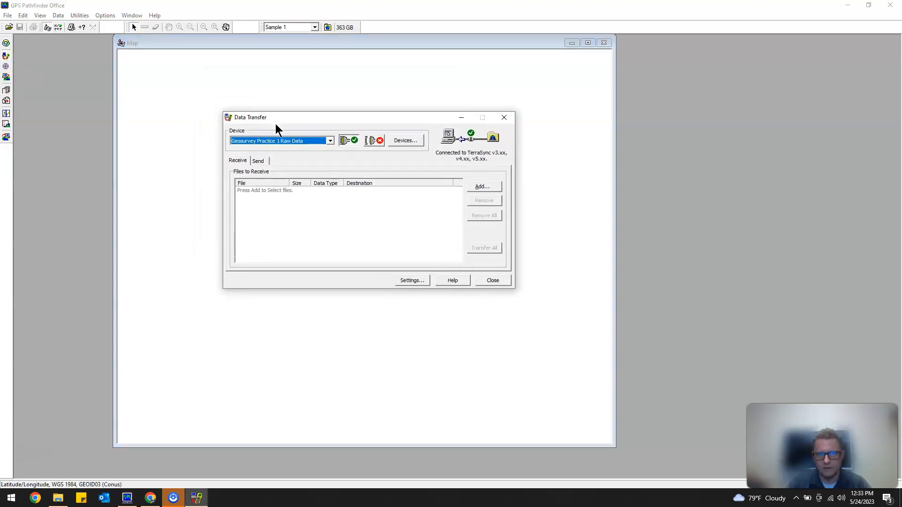
click(330, 141)
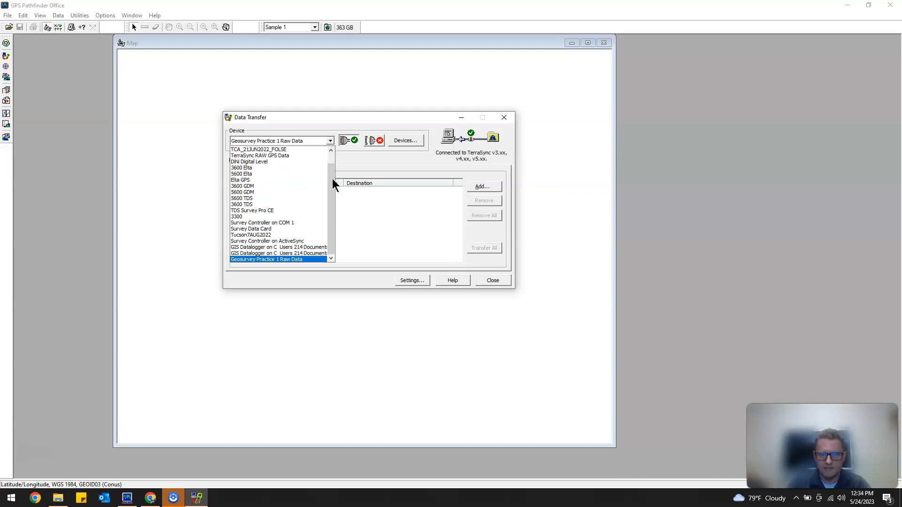
mouse_move(330, 172)
mouse_down()
mouse_move(330, 151)
mouse_move(331, 171)
mouse_up()
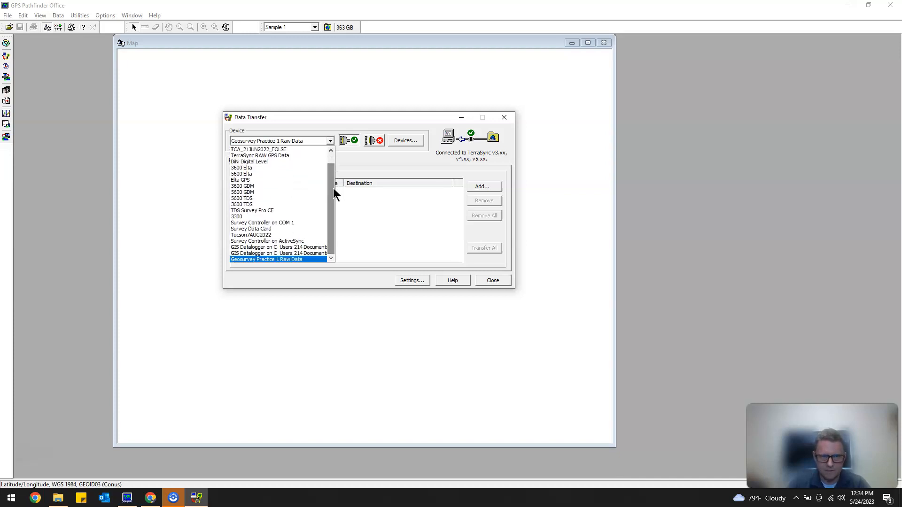
click(362, 162)
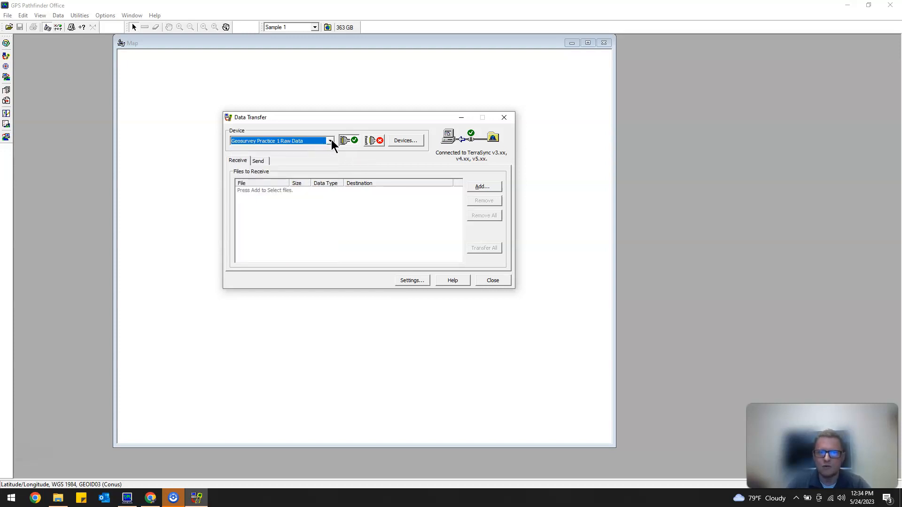
click(413, 140)
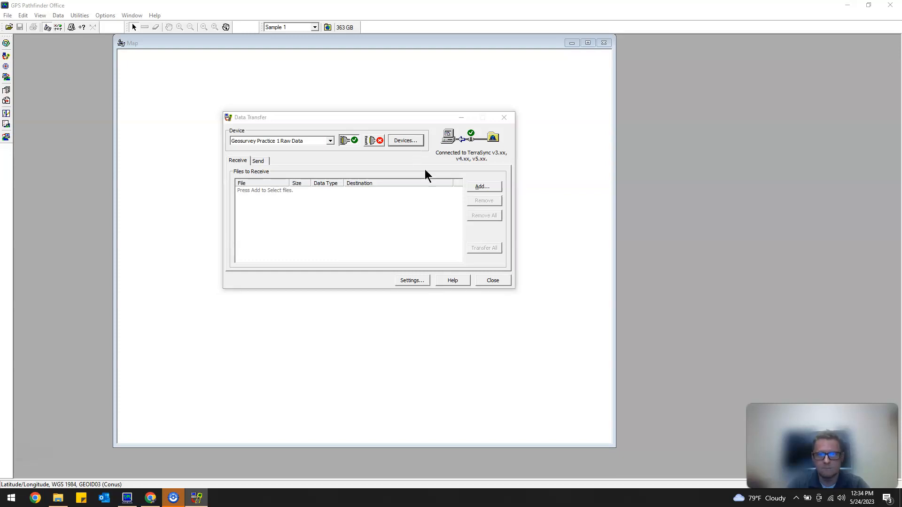
scroll(328, 205, down, 4)
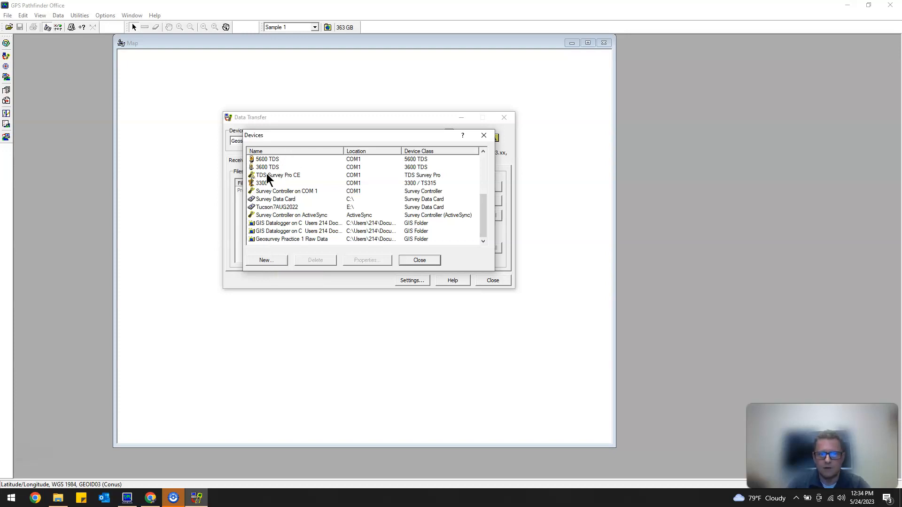
Start creating a new data transfer device of the type GIS Folder.
scroll(283, 203, up, 3)
scroll(284, 203, down, 3)
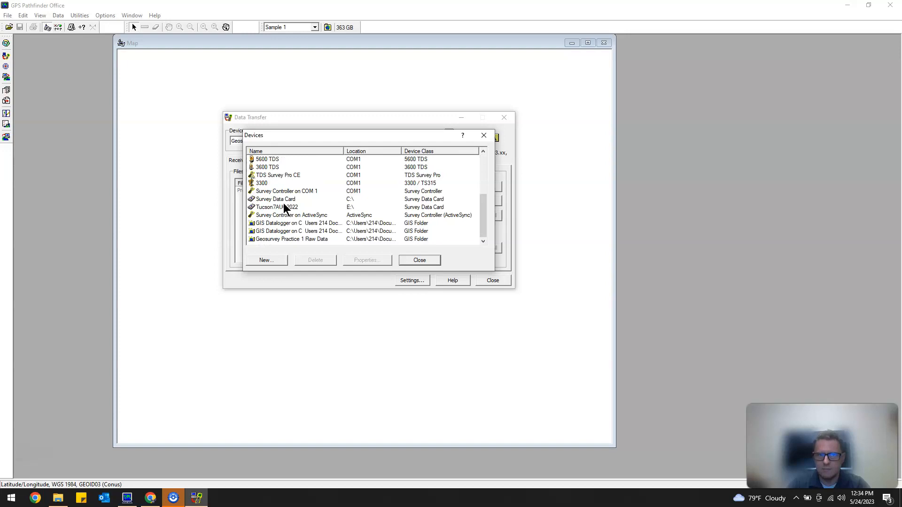
click(273, 259)
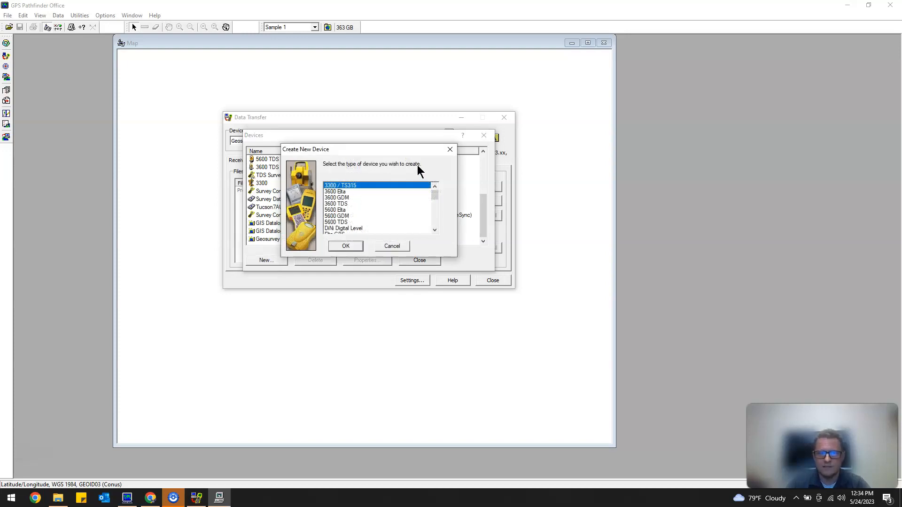
drag(435, 193, 434, 210)
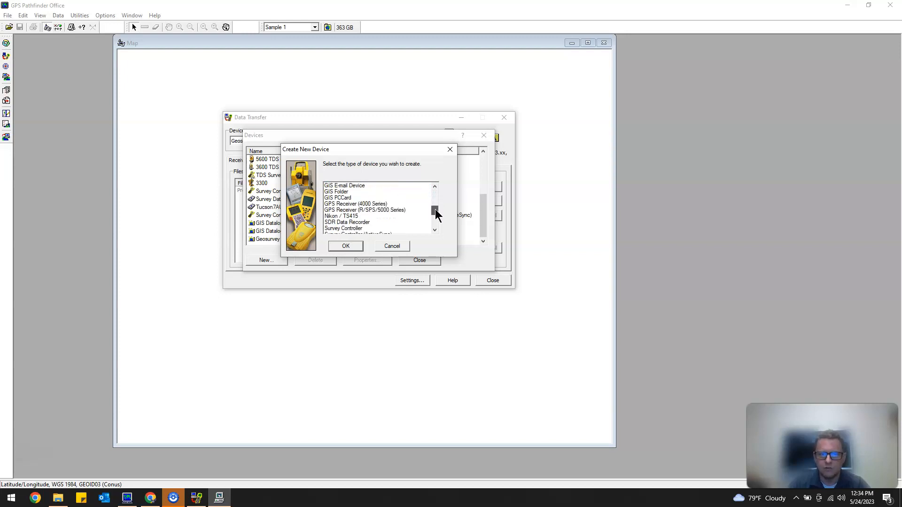
click(340, 192)
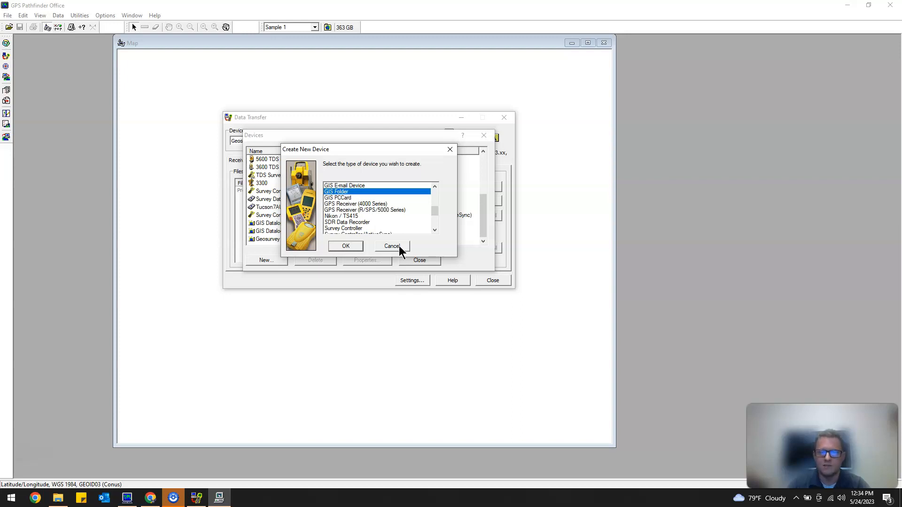
click(352, 243)
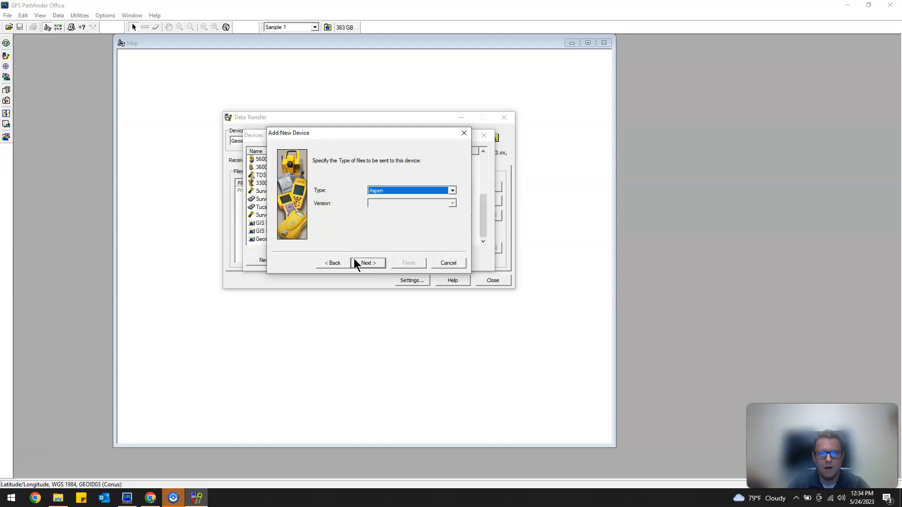
Connect the new device to the Raw Data 5-24-2023 folder inside the Sample 1 project folder.
click(353, 261)
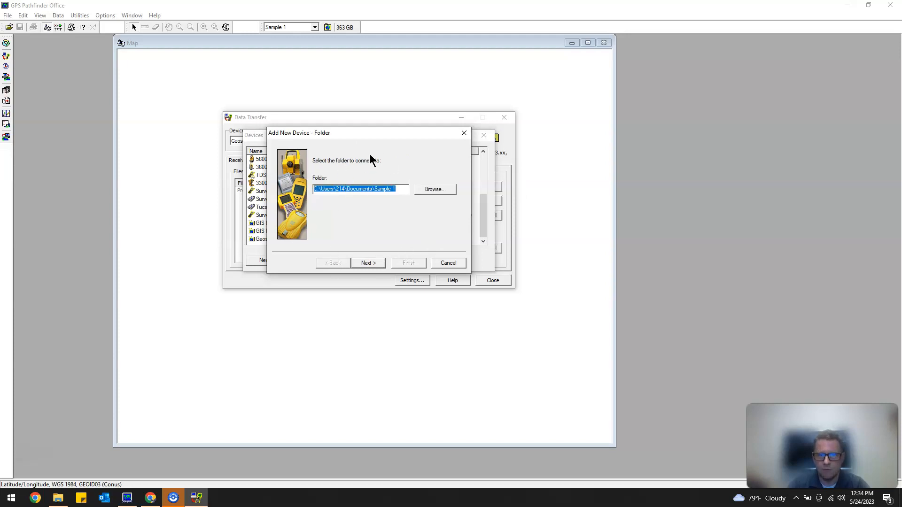
click(435, 190)
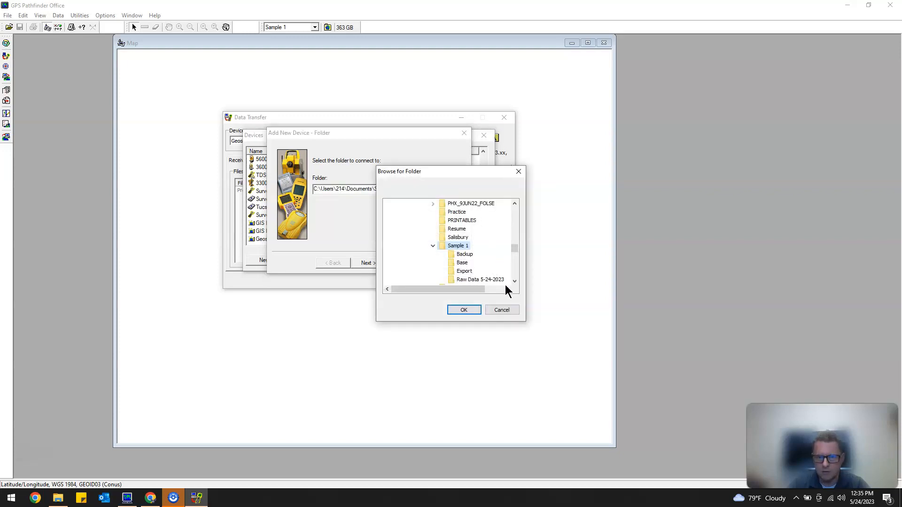
click(498, 279)
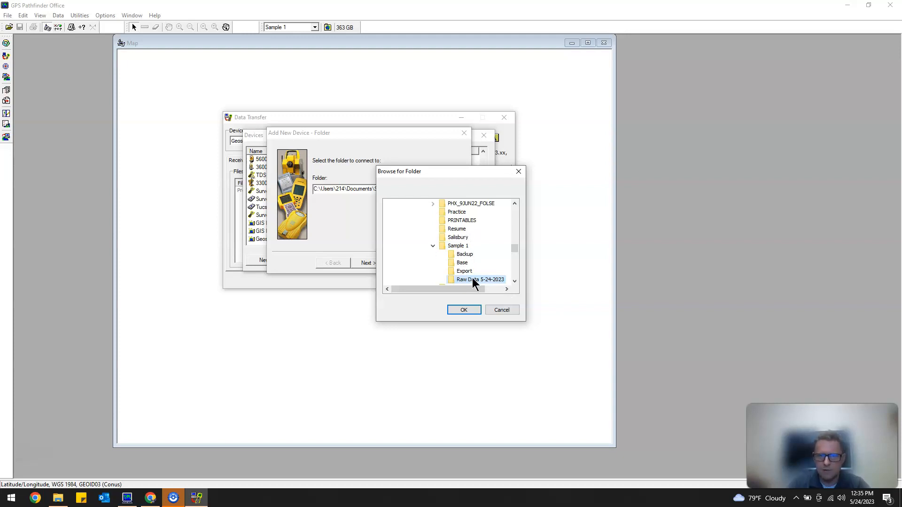
click(464, 310)
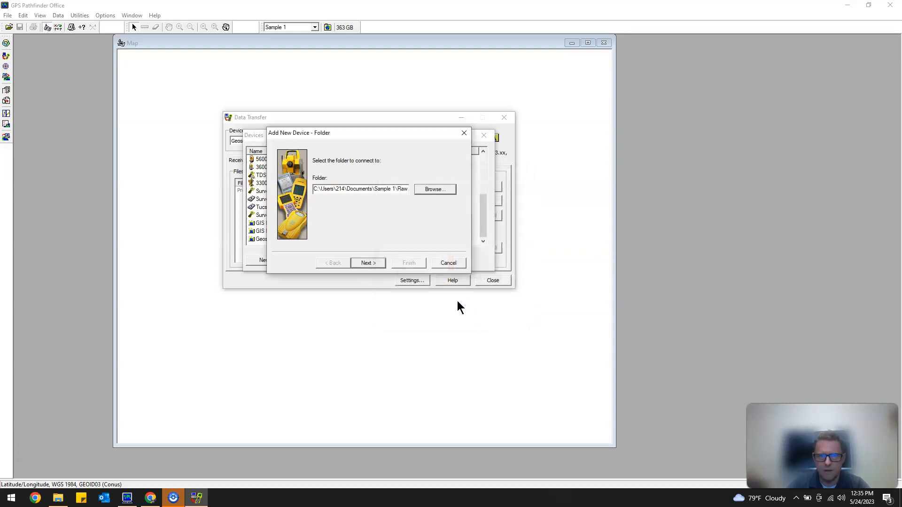
click(368, 263)
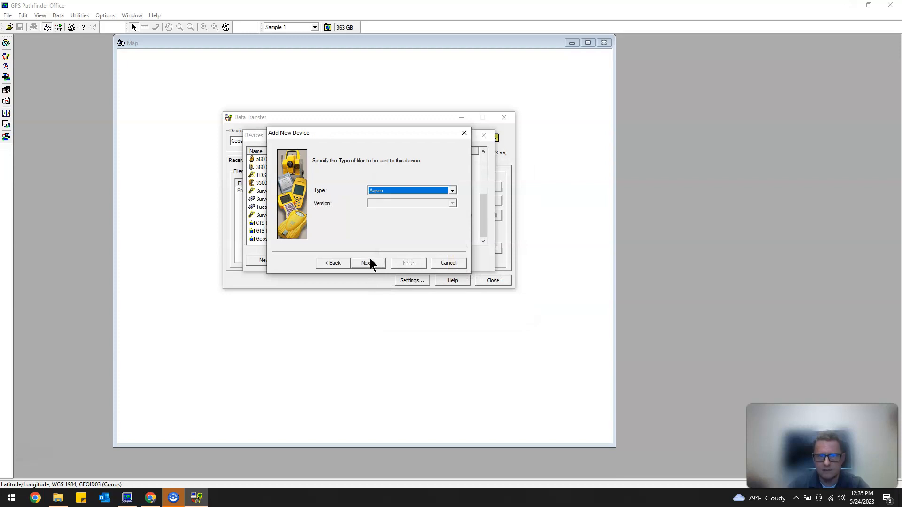
Set the type of files sent to the device to TerraSync, version v3.xx, v4.xx, v5.xx.
click(452, 191)
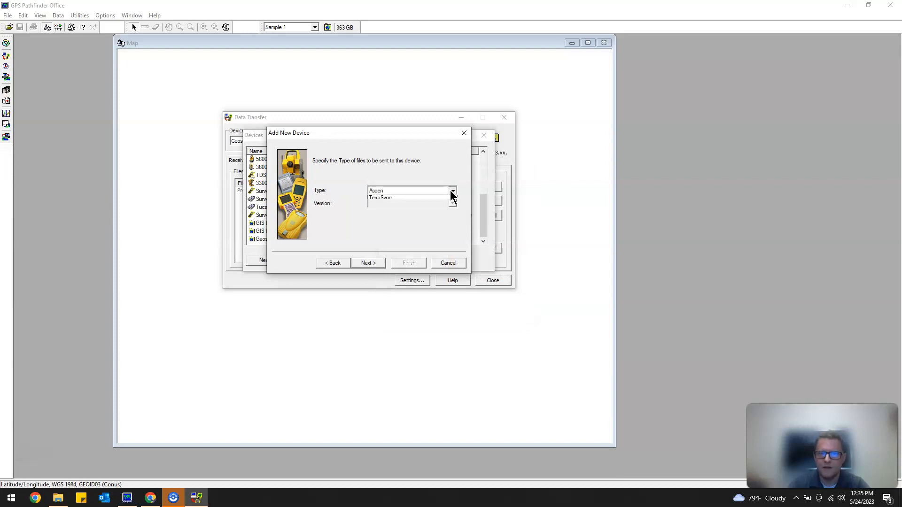
click(408, 210)
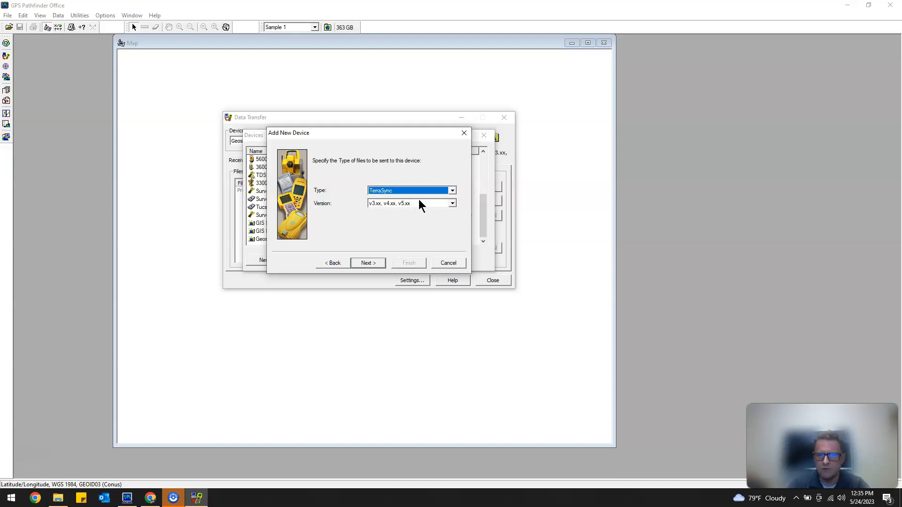
click(367, 262)
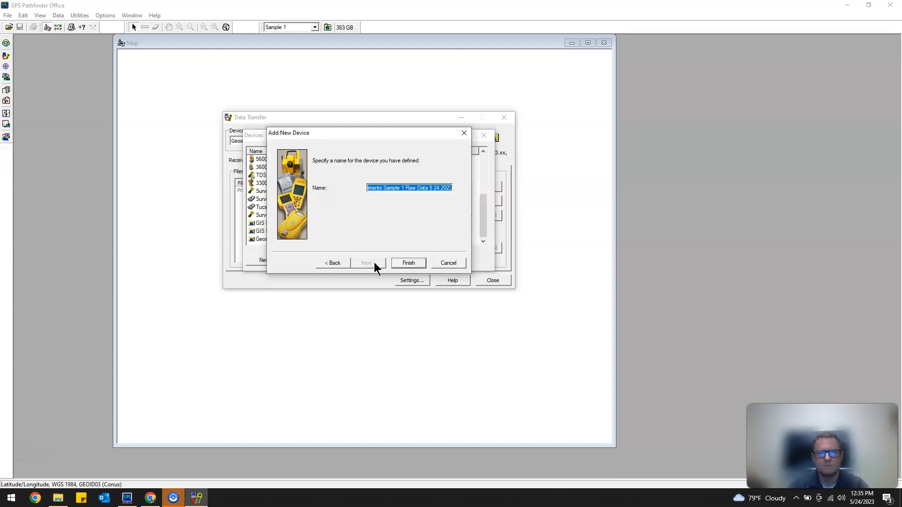
Name the new device GIS Datalogger Sample1, finish creating it and close the Devices dialog.
click(442, 188)
drag(452, 188, 277, 167)
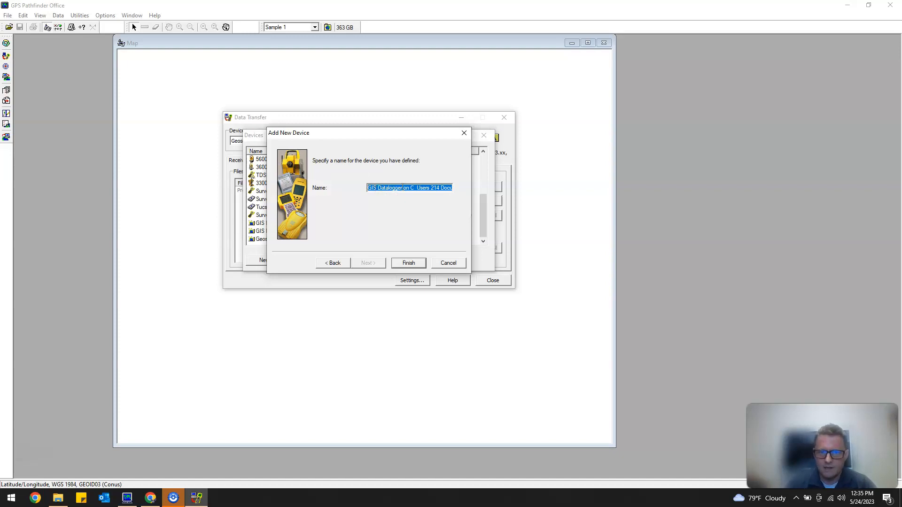
drag(403, 187, 563, 194)
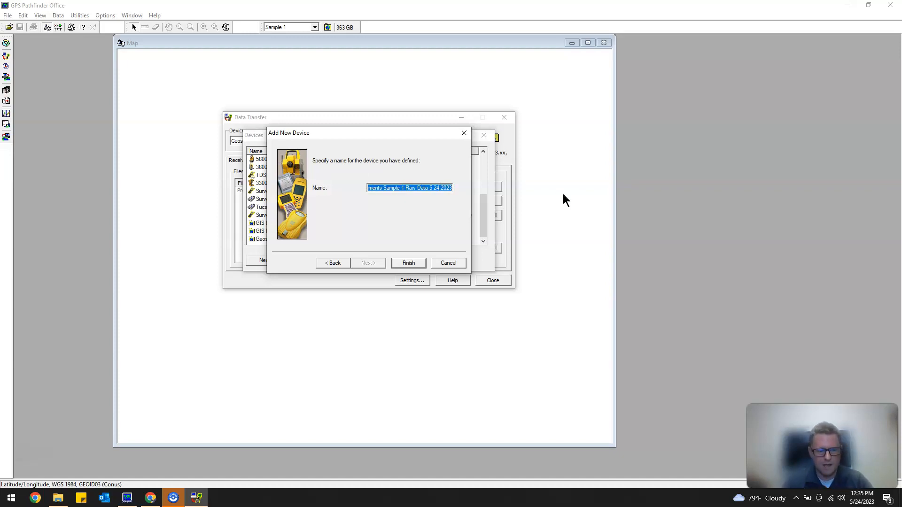
text(aloggerSample1)
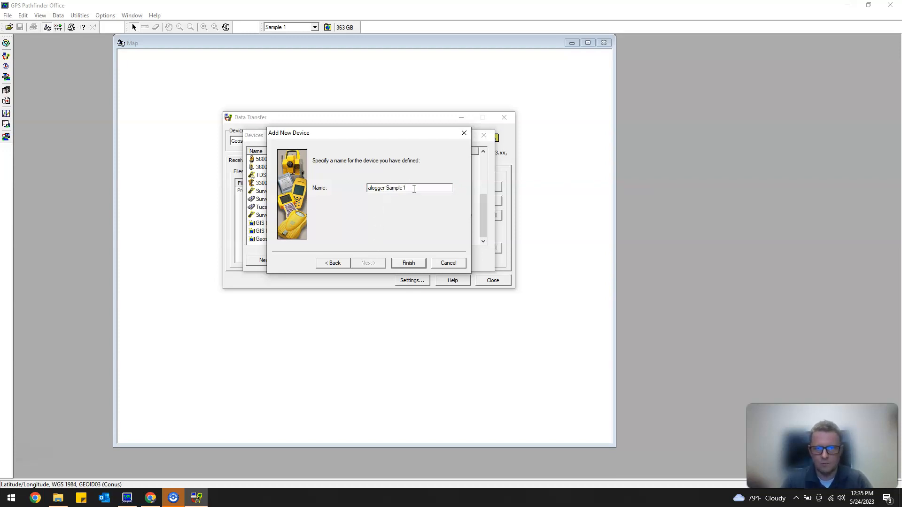
drag(413, 189, 318, 194)
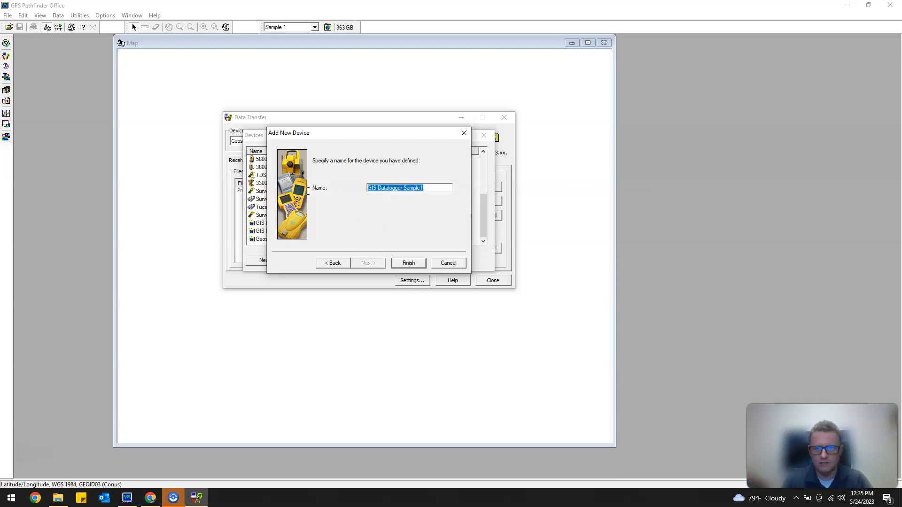
click(408, 263)
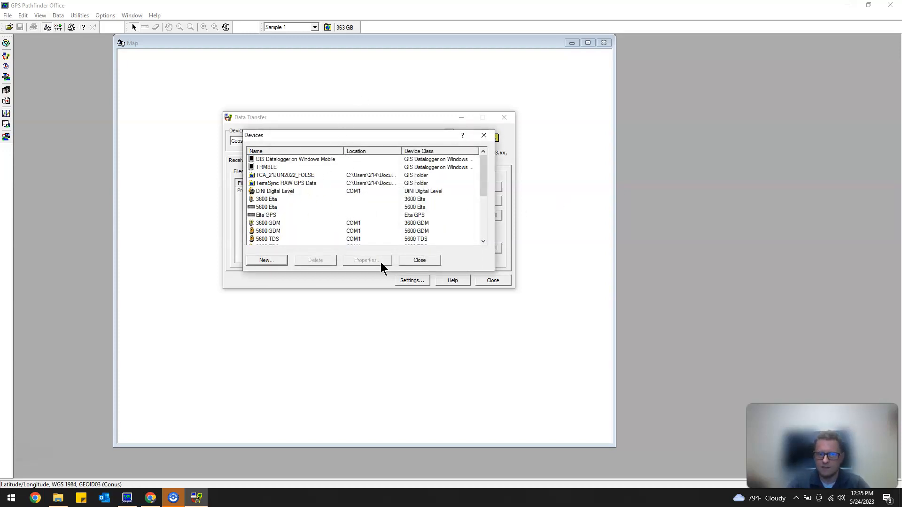
click(429, 261)
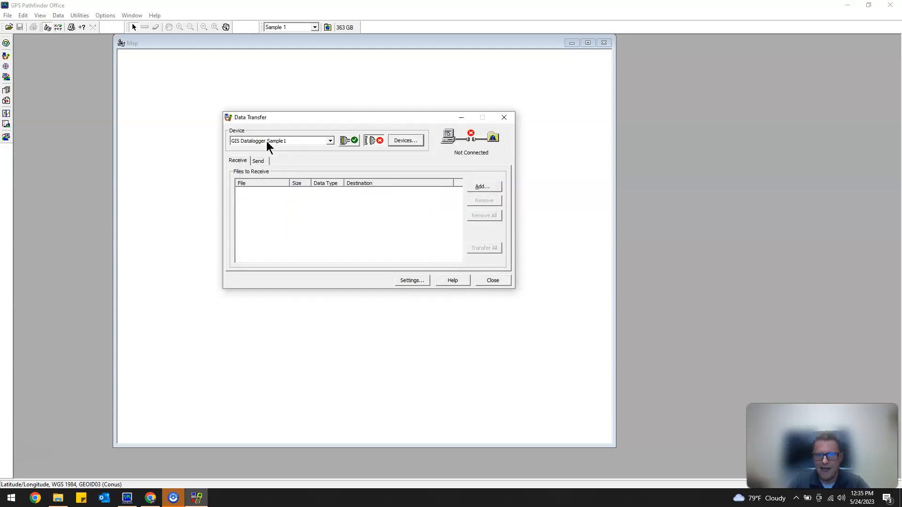
Connect to the GIS Datalogger Sample1 device and add the data file R052113A.gis to the files to receive.
click(330, 140)
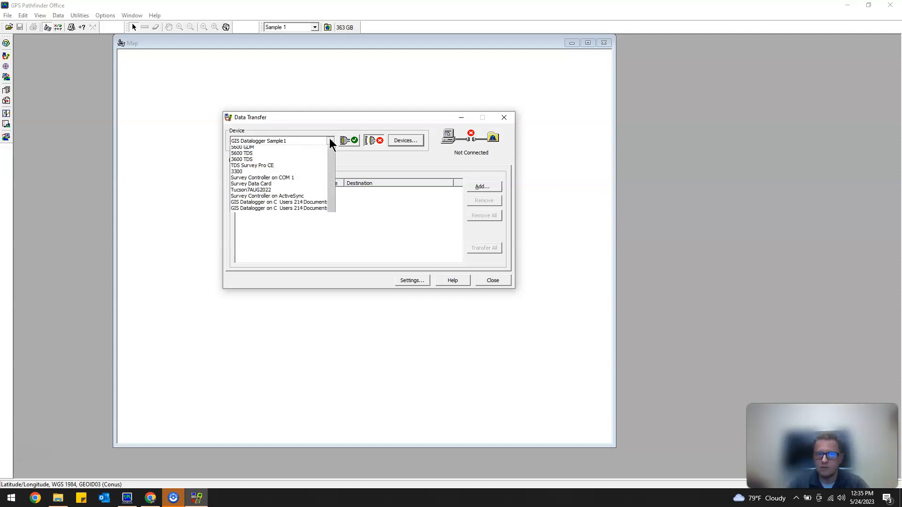
scroll(294, 222, up, 3)
scroll(293, 218, down, 5)
click(361, 158)
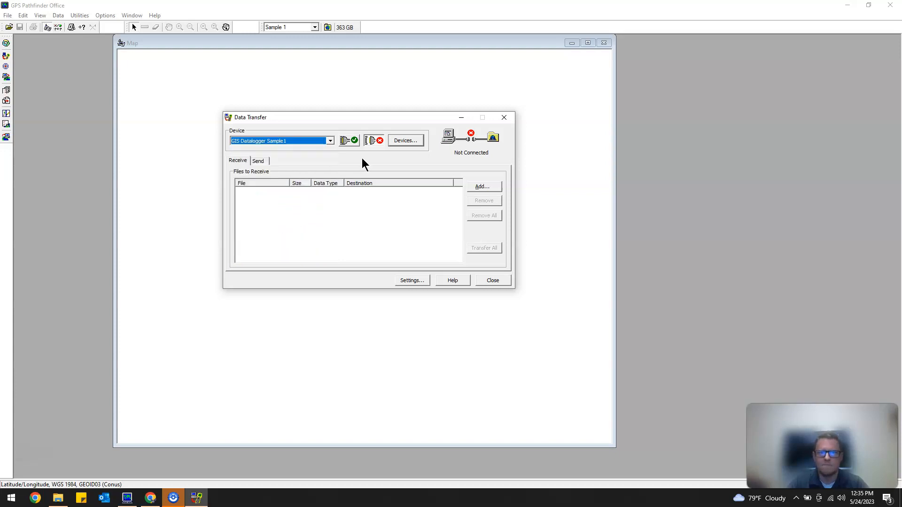
click(484, 187)
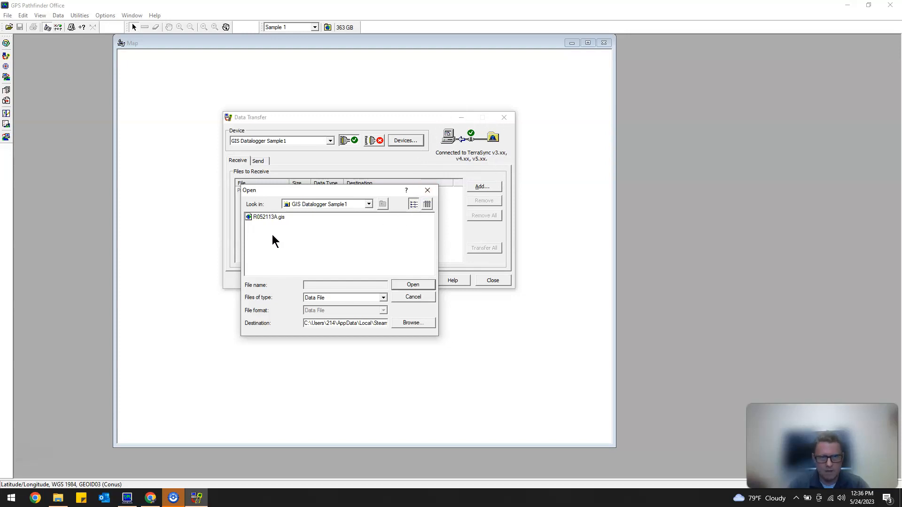
click(269, 217)
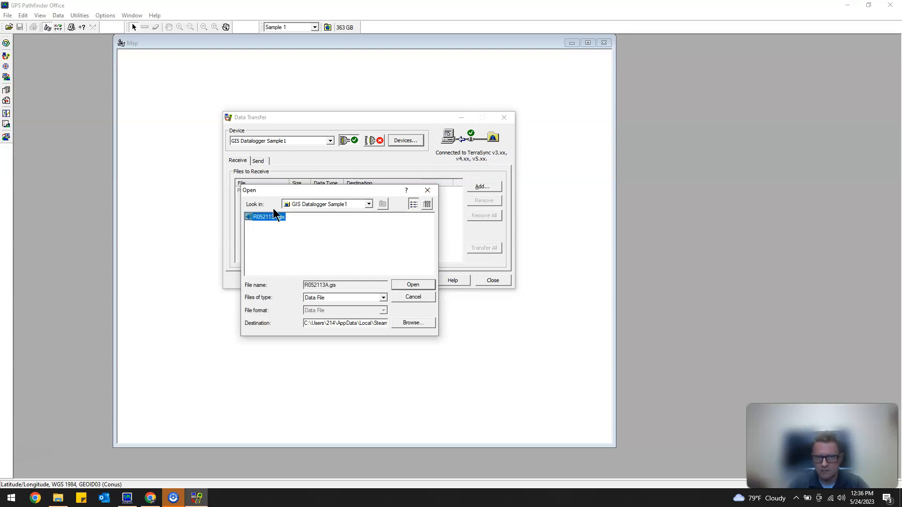
click(413, 285)
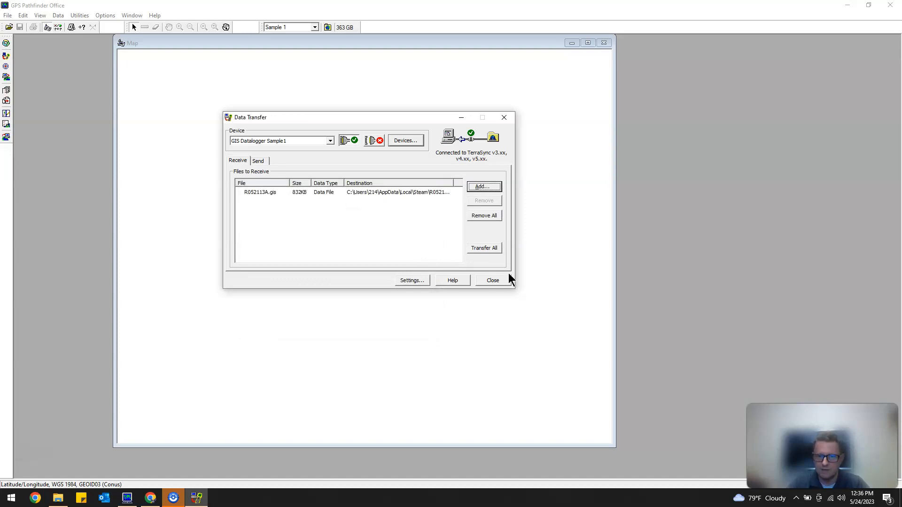
Transfer all listed files, overwriting the existing R052113A.ssf, and dismiss the transfer report.
click(495, 248)
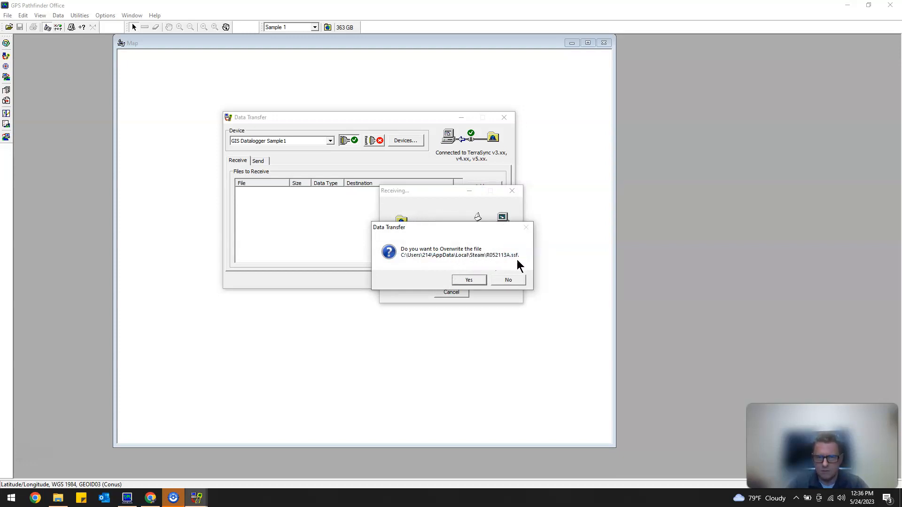
click(468, 280)
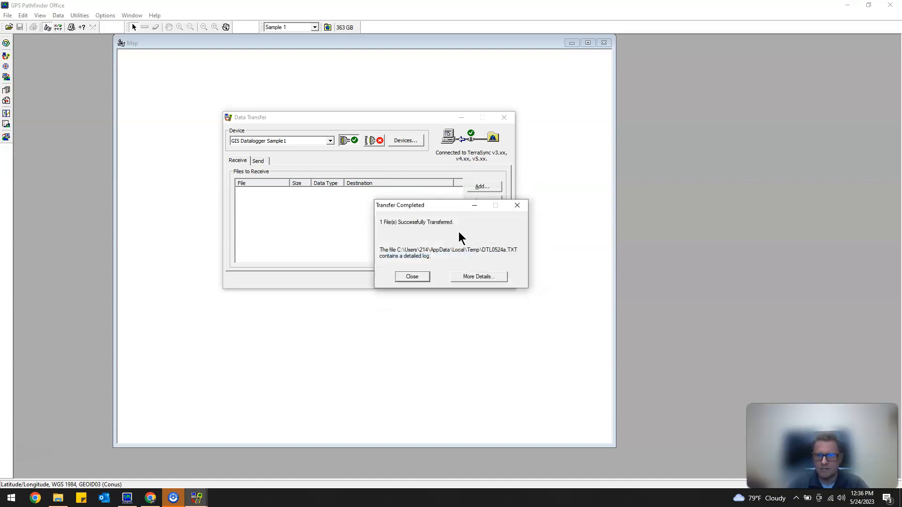
click(412, 276)
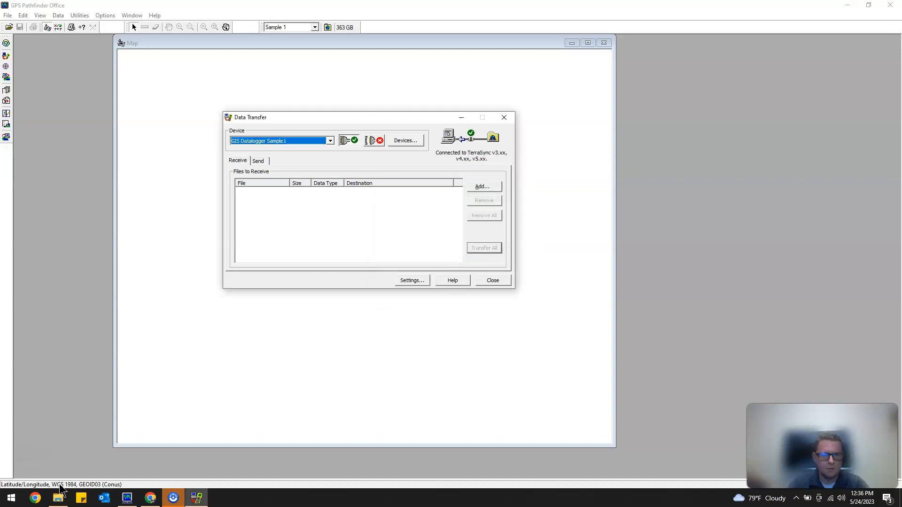
Switch to File Explorer, check the Backup folder of the Sample 1 project for the transferred file, and minimize the window.
click(58, 498)
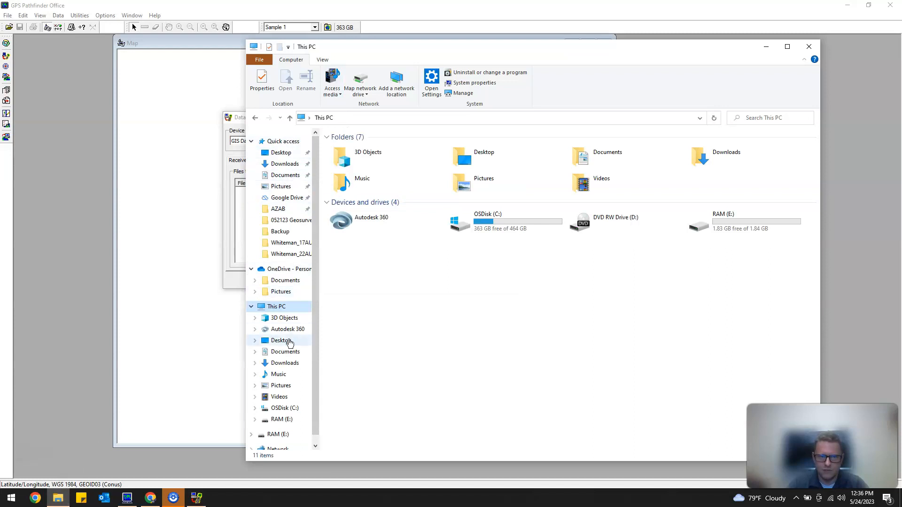
click(281, 232)
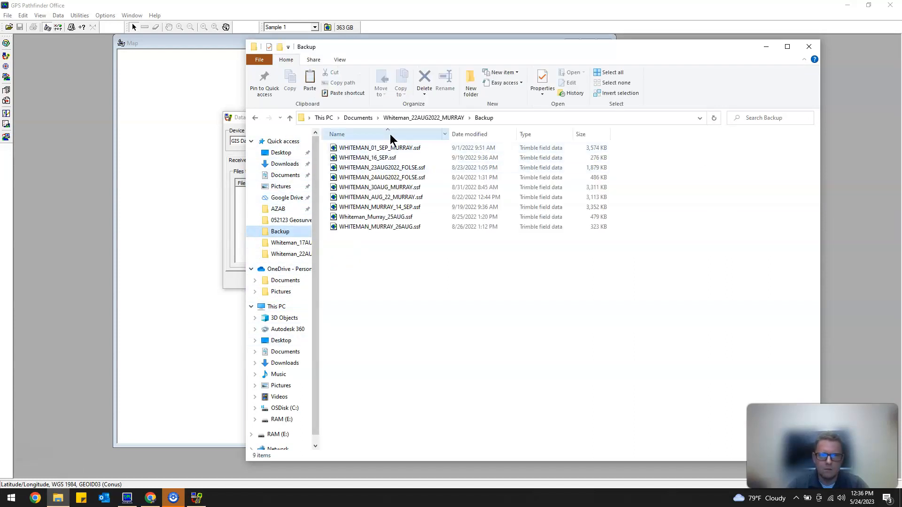
click(358, 118)
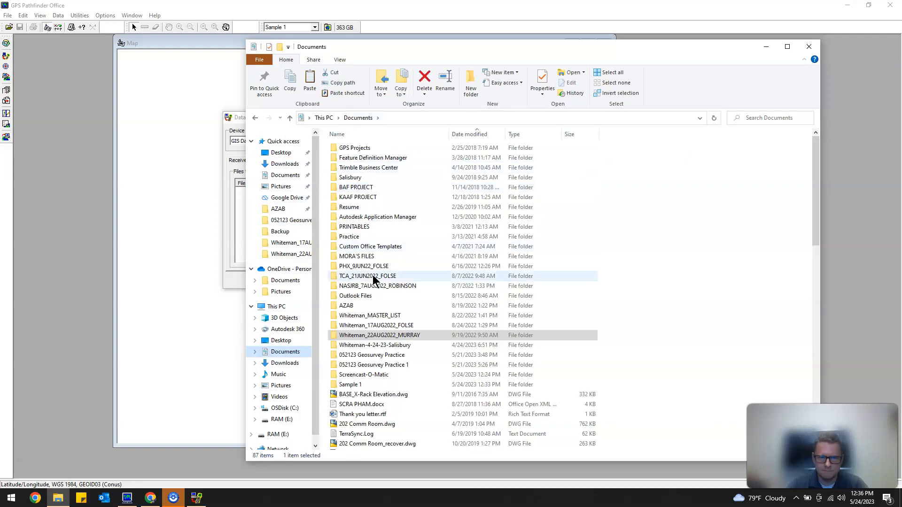
double_click(360, 384)
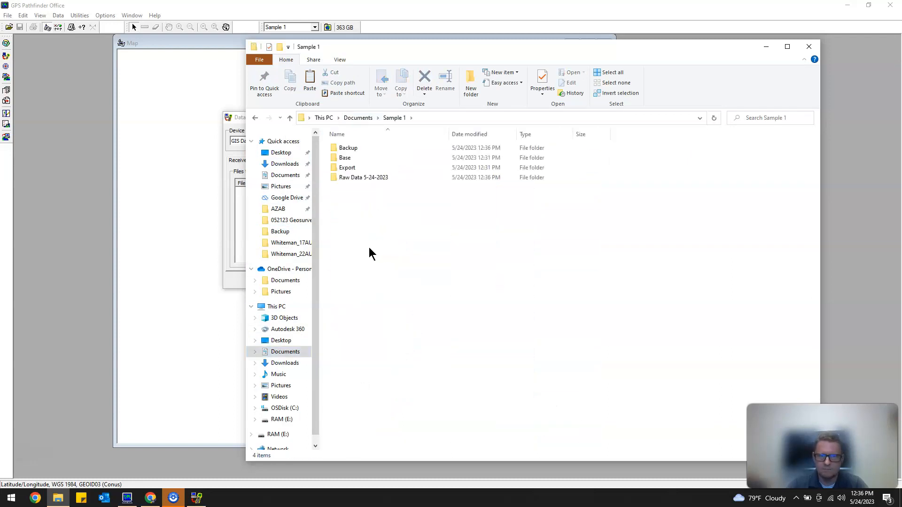
double_click(363, 151)
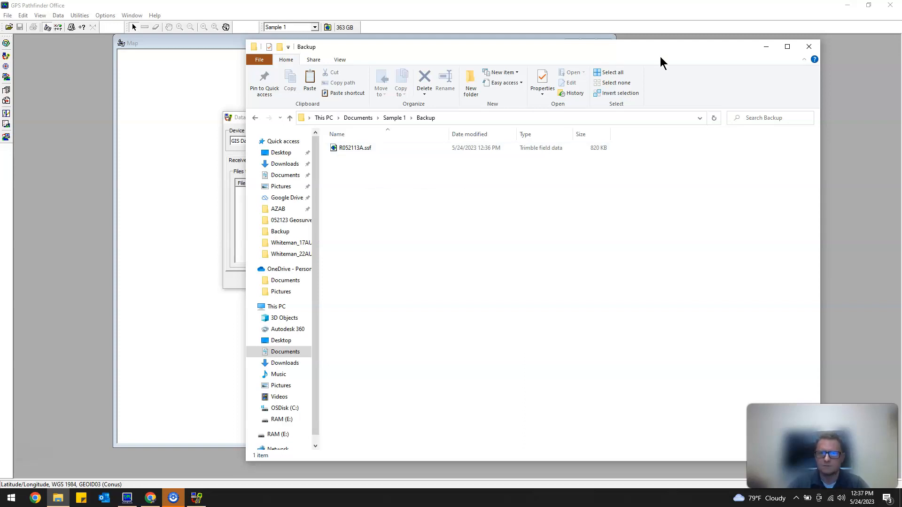
click(767, 47)
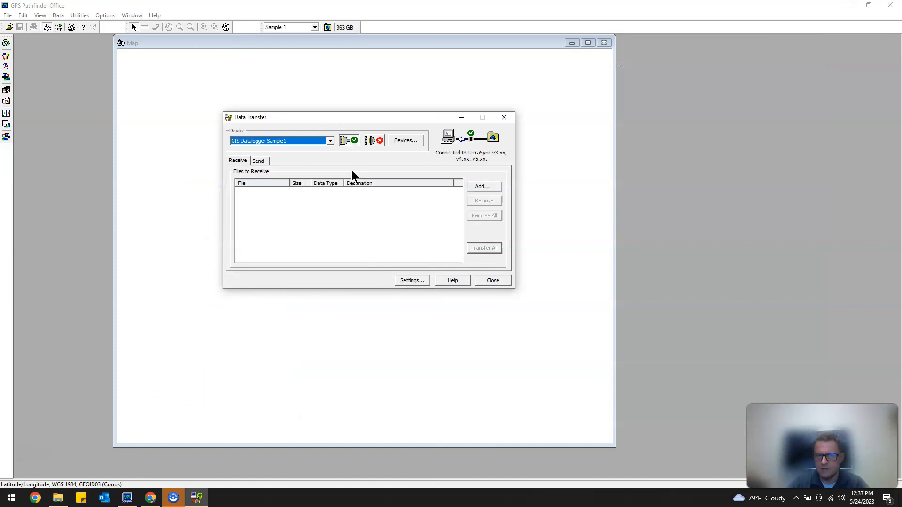
Close the Data Transfer dialog, open R052113A.ssf from the project's Backup folder and shift the map window slightly down and right.
click(493, 280)
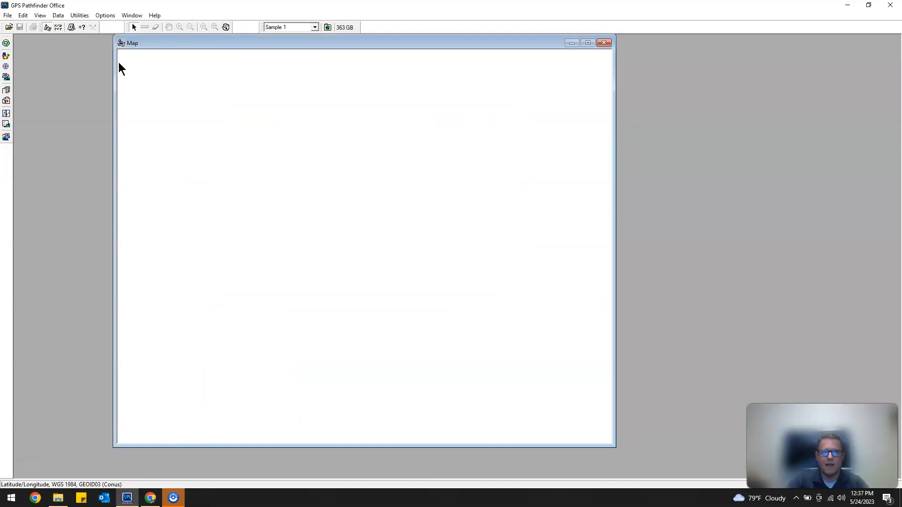
click(9, 27)
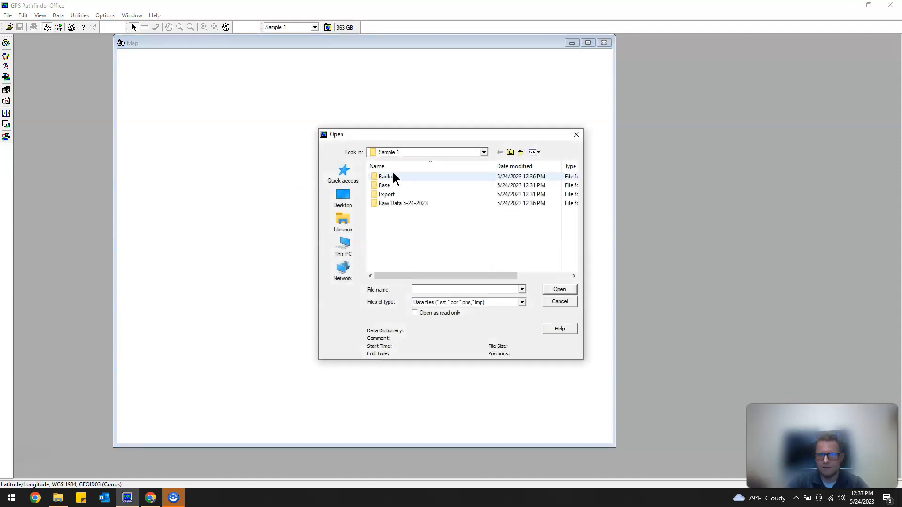
double_click(399, 178)
double_click(398, 179)
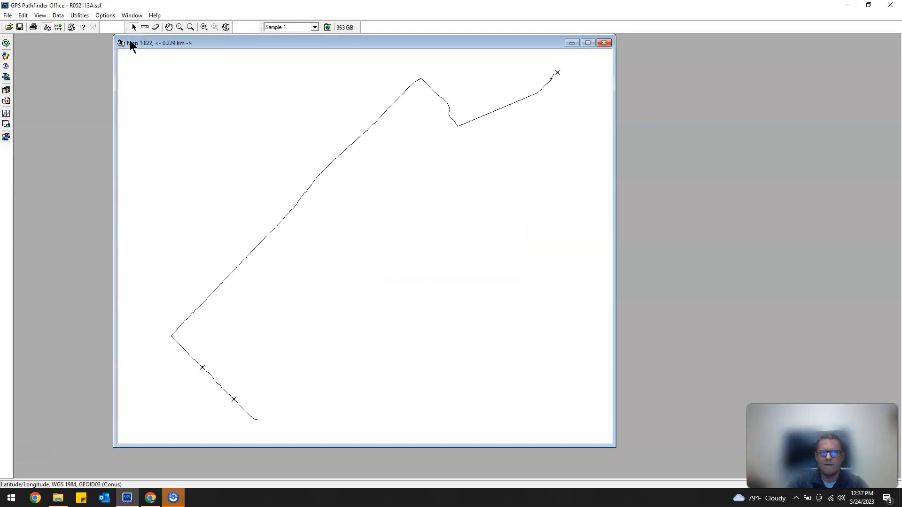
drag(181, 52, 231, 71)
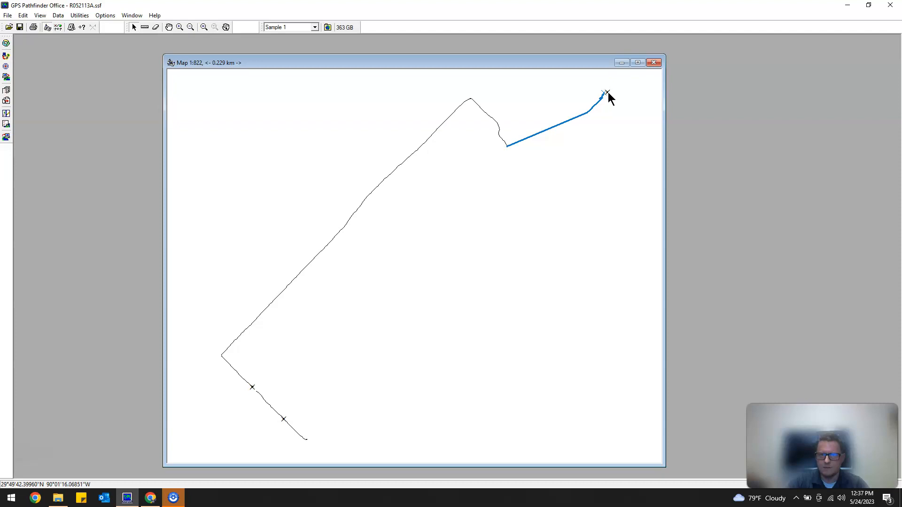
Examine the comments and feature properties of the northeastern point, the long line, and the line and point features near the southwest corner.
double_click(608, 94)
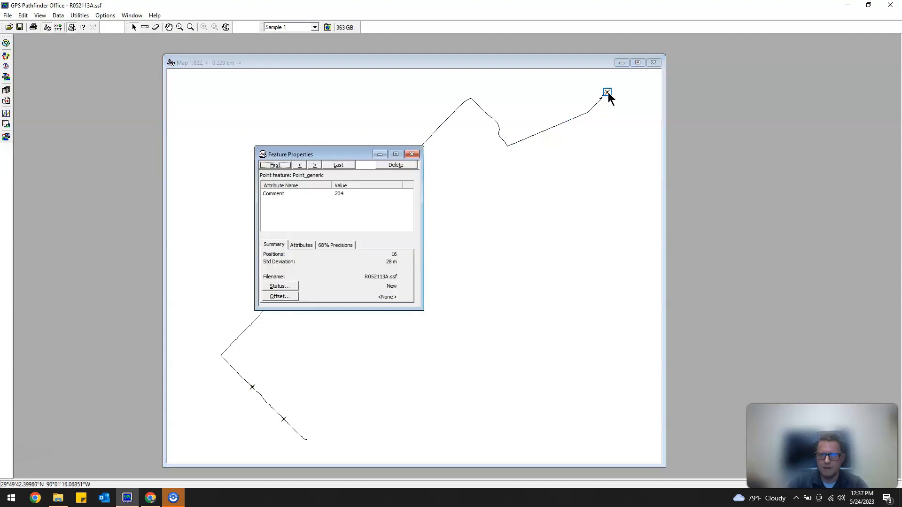
click(340, 193)
click(412, 154)
click(276, 293)
double_click(277, 293)
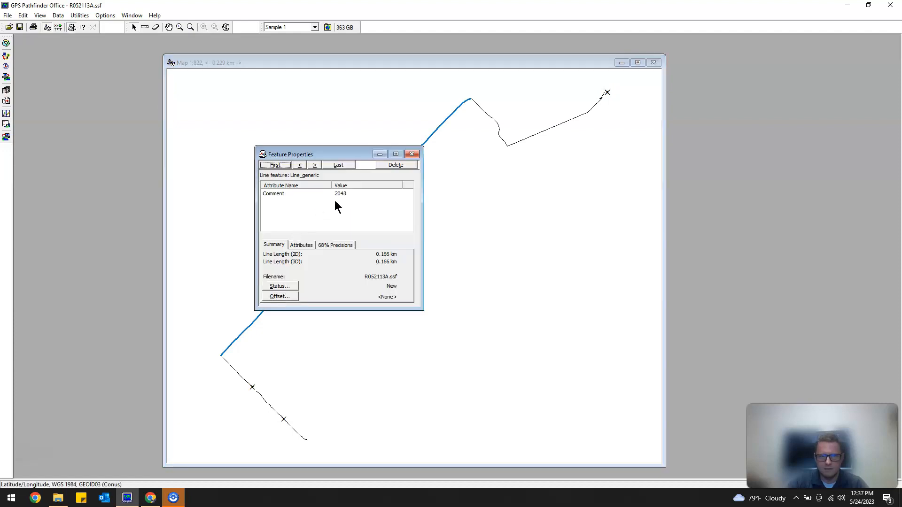
click(411, 155)
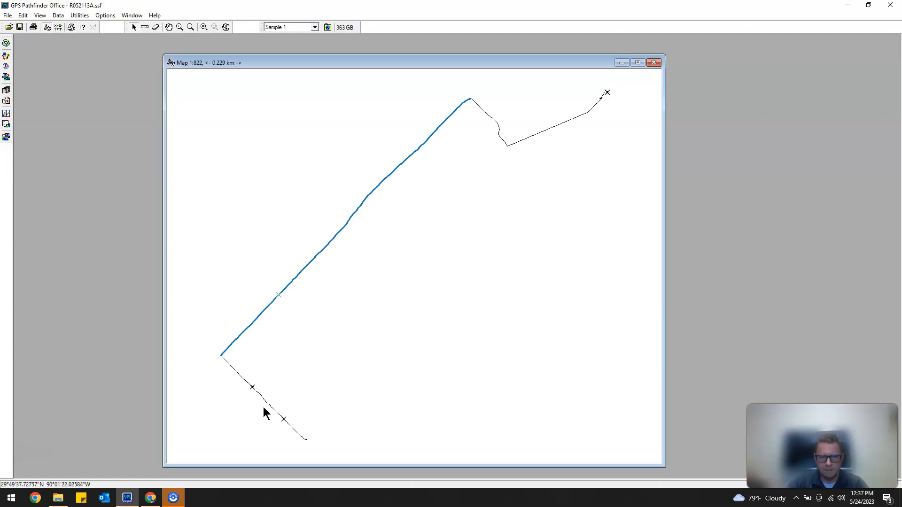
double_click(252, 388)
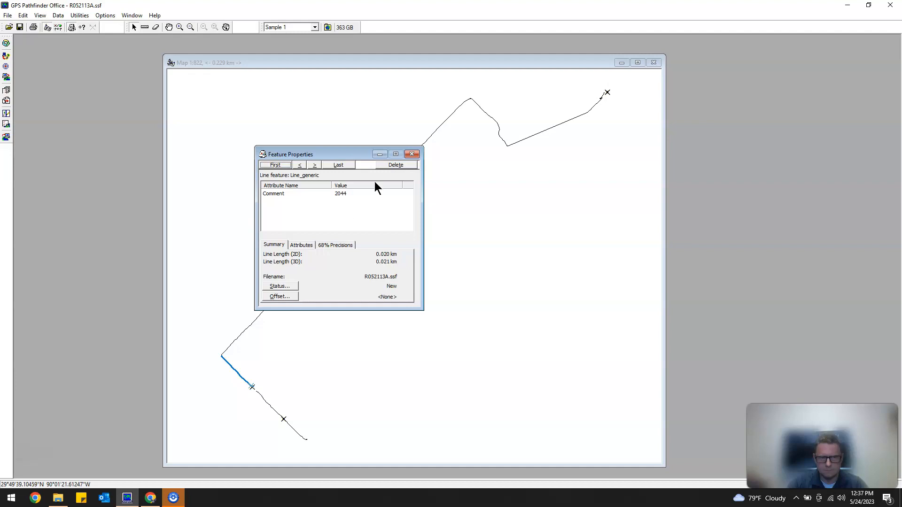
click(411, 154)
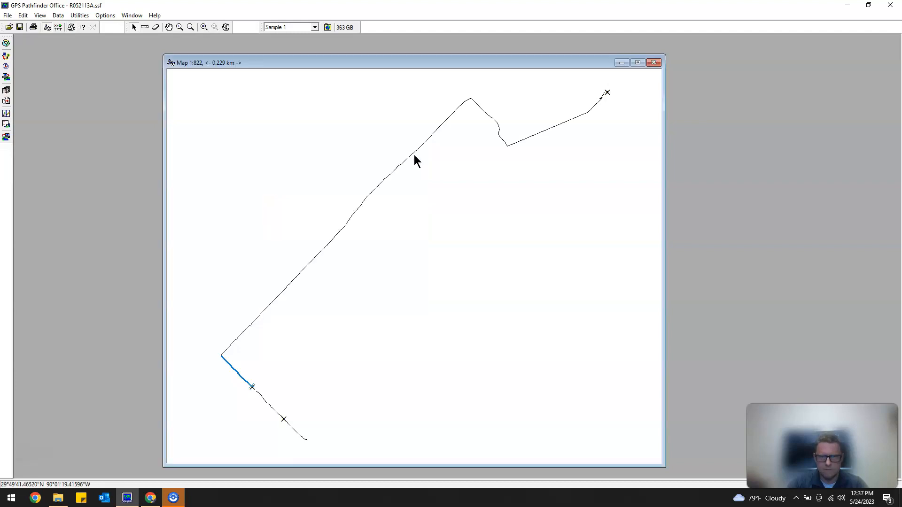
double_click(251, 387)
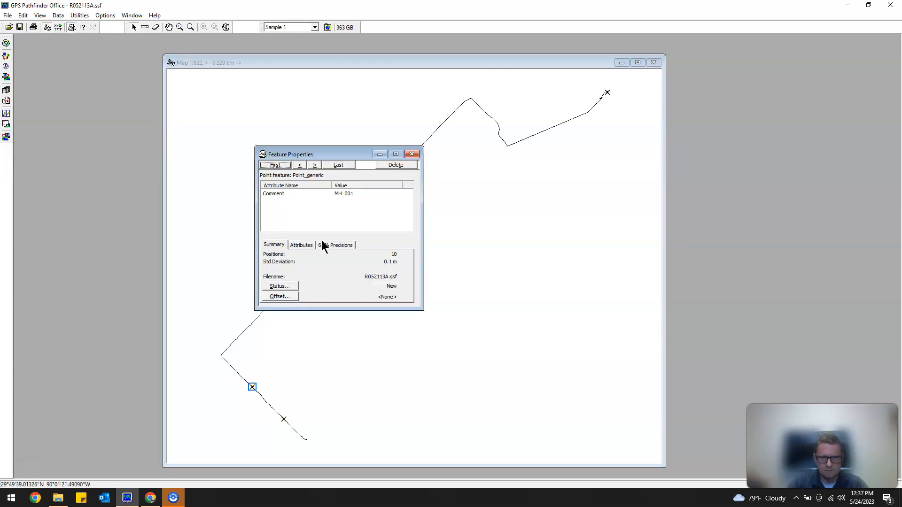
click(412, 155)
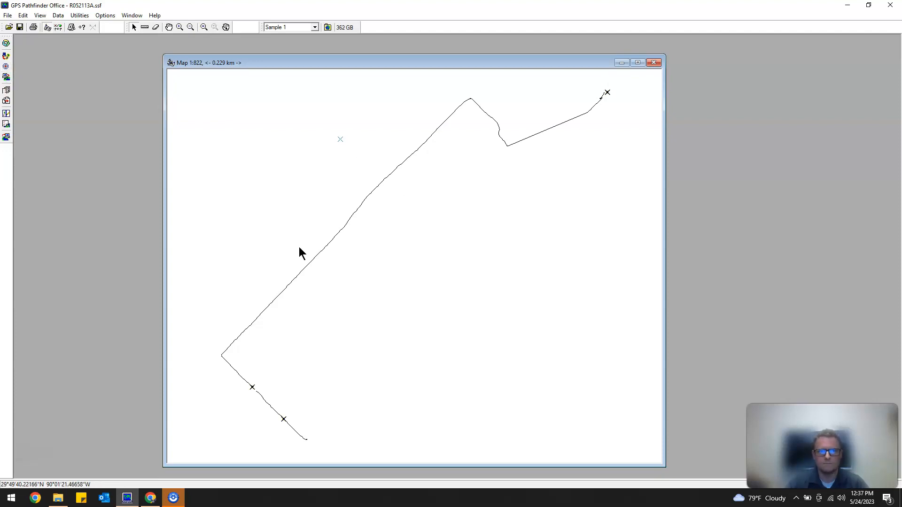
Start differential correction of R052113A.ssf, accepting automatic carrier and code processing with multiple base providers.
click(7, 57)
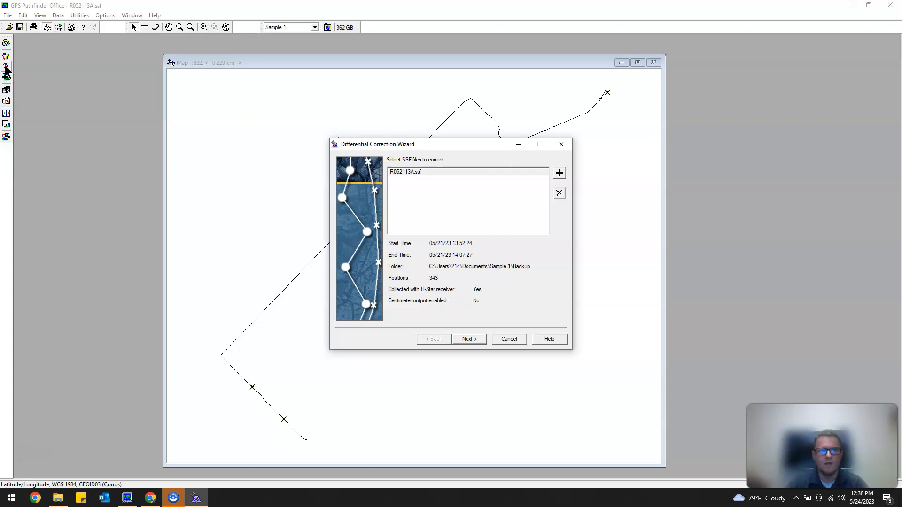
drag(436, 144, 292, 80)
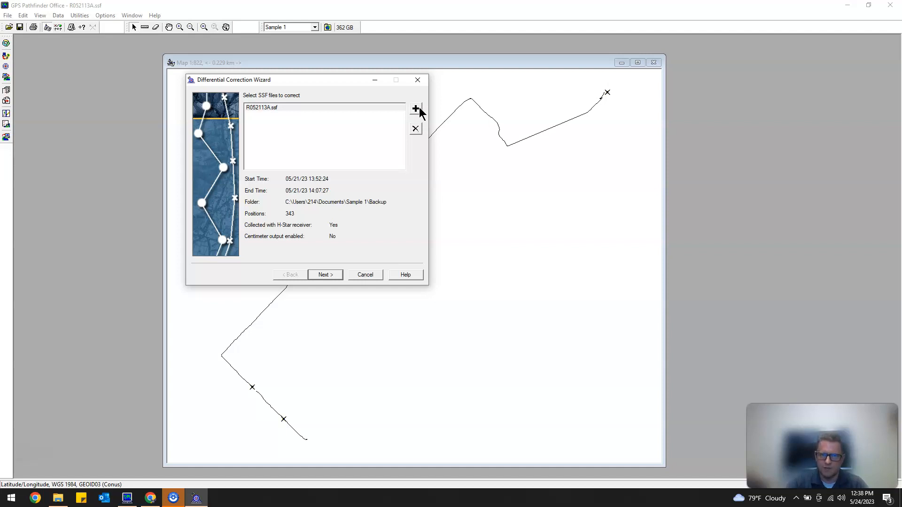
click(324, 275)
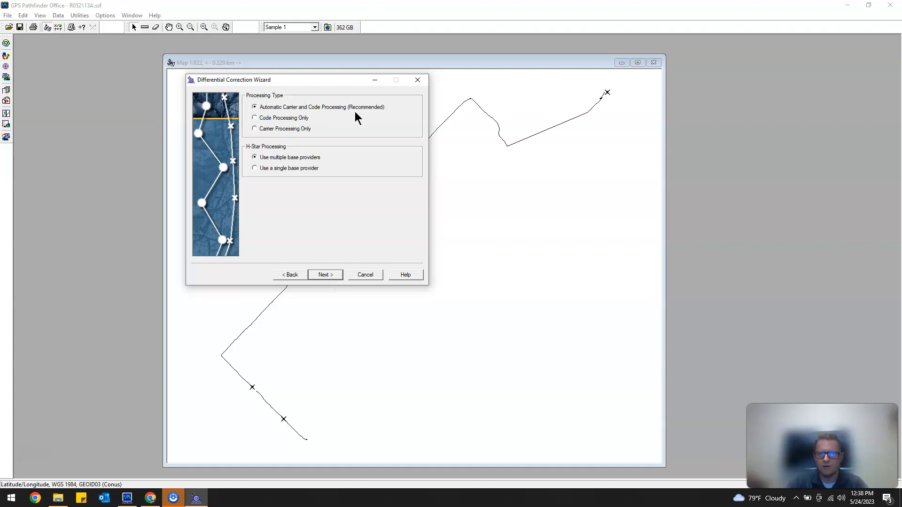
click(332, 273)
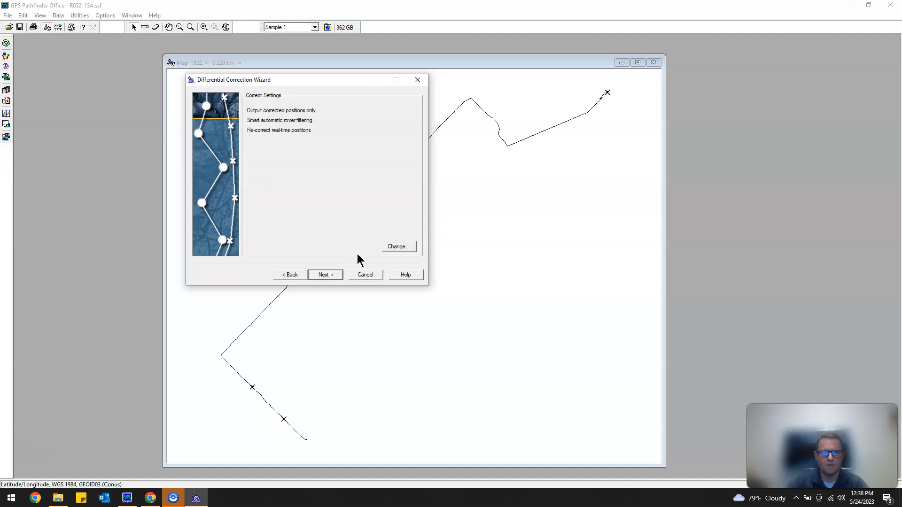
Review the correction settings and accept corrected-only output, smart automatic filtering and re-correction of real-time positions.
click(399, 246)
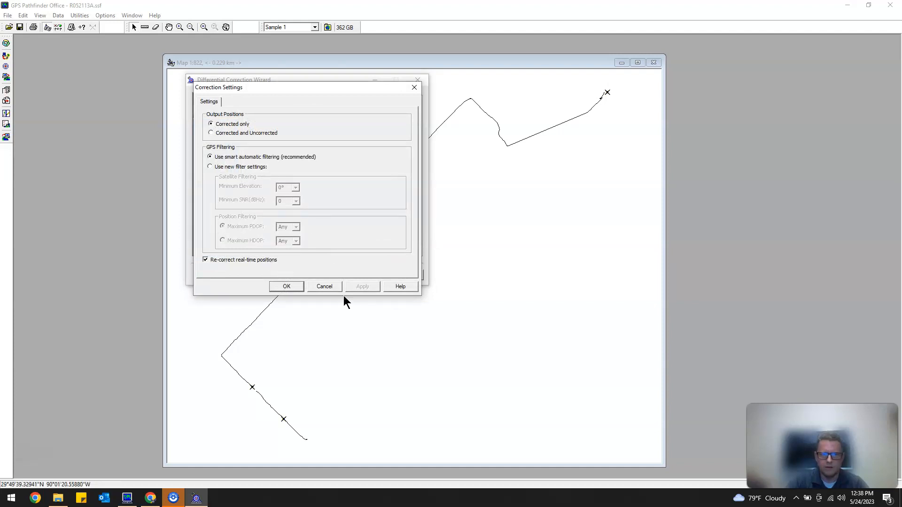
click(288, 286)
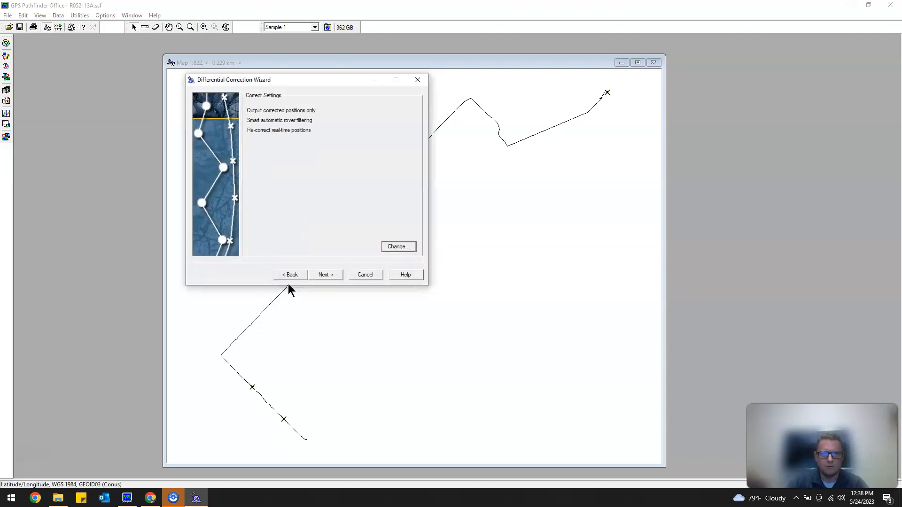
click(335, 278)
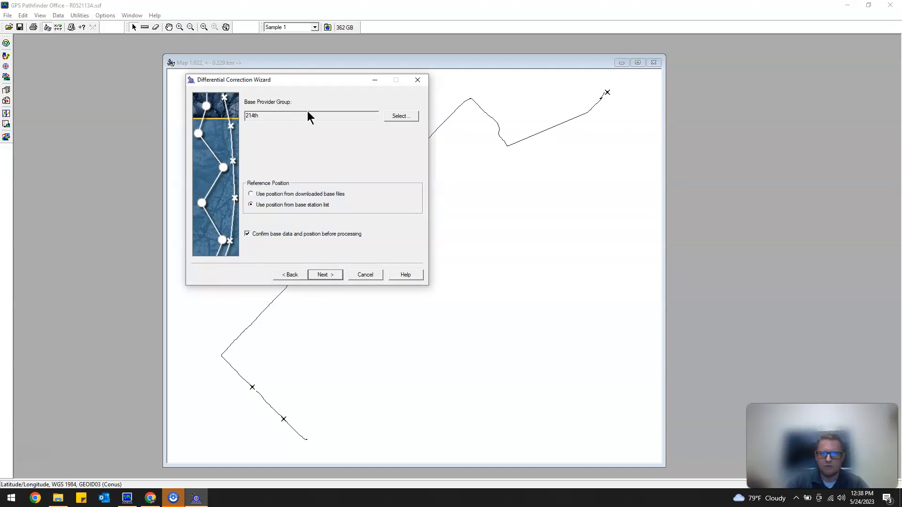
Review the base providers in the 214th base provider group and close the group dialog.
drag(275, 117, 247, 113)
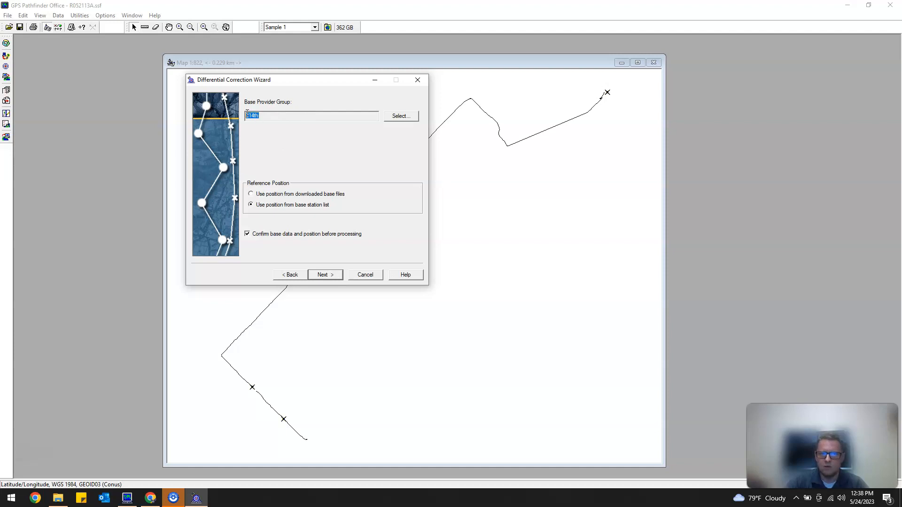
click(400, 116)
click(267, 145)
click(263, 155)
click(263, 161)
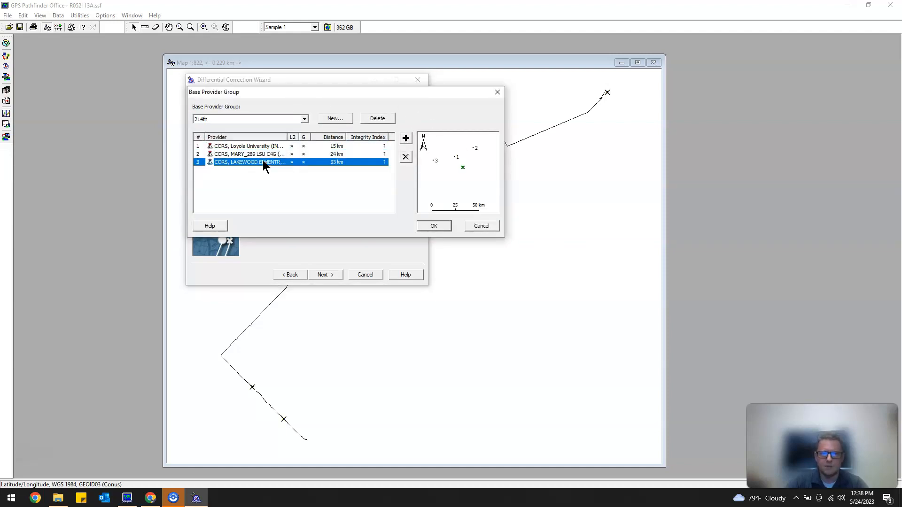
click(433, 226)
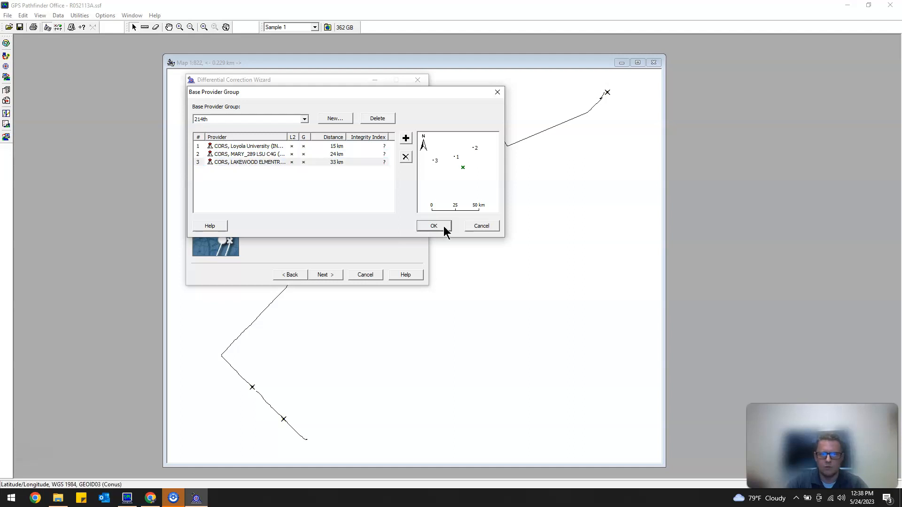
Create a new base provider group named Sample 1.
click(401, 118)
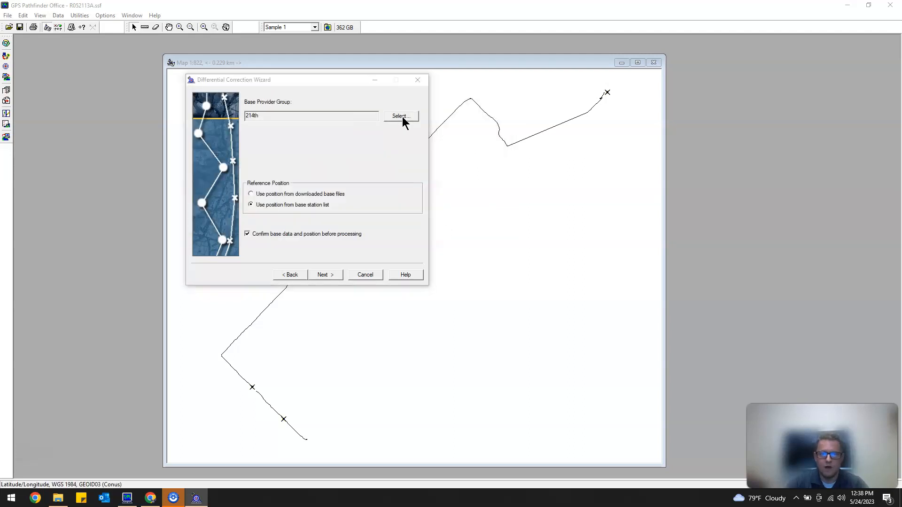
click(340, 118)
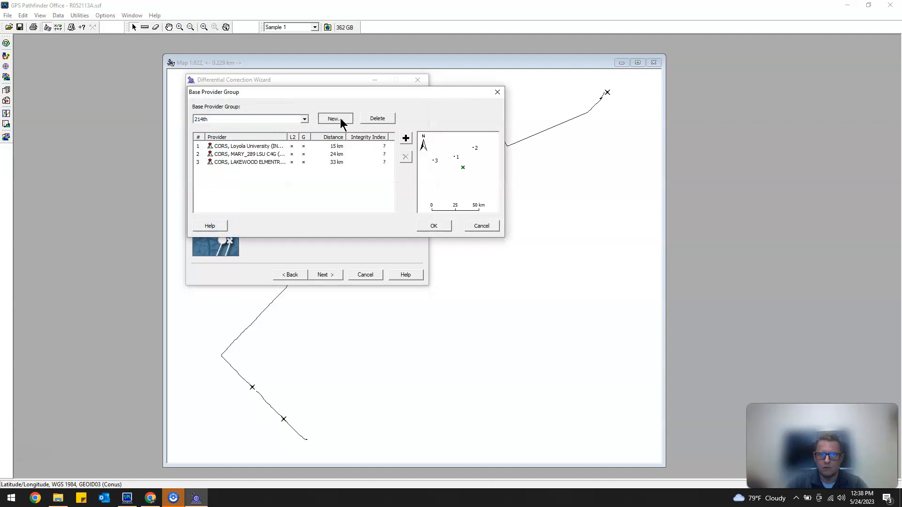
text(Sample 1)
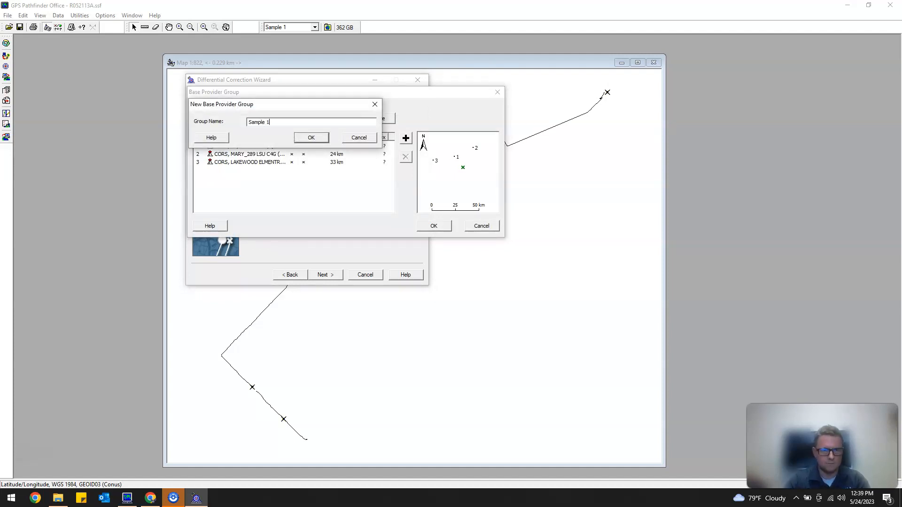
click(310, 138)
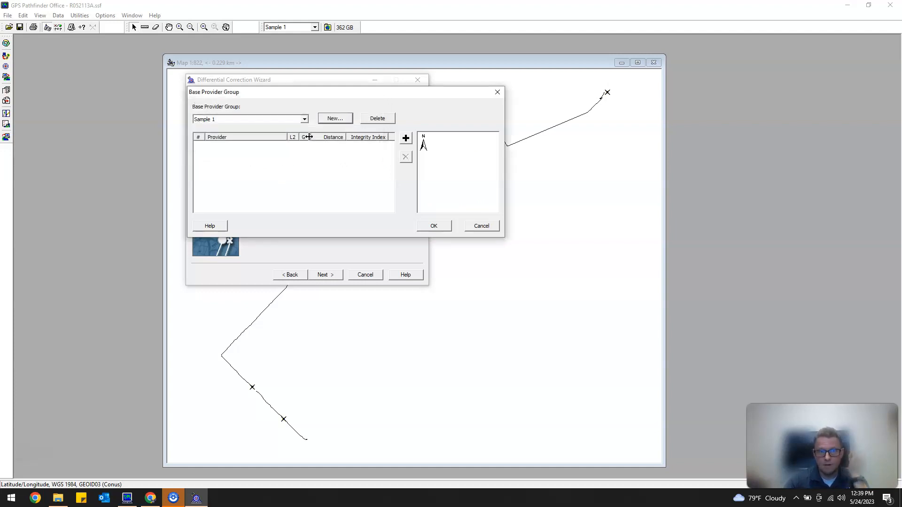
Start adding base providers to the Sample 1 group, keep all provider types shown and update the provider list.
click(407, 138)
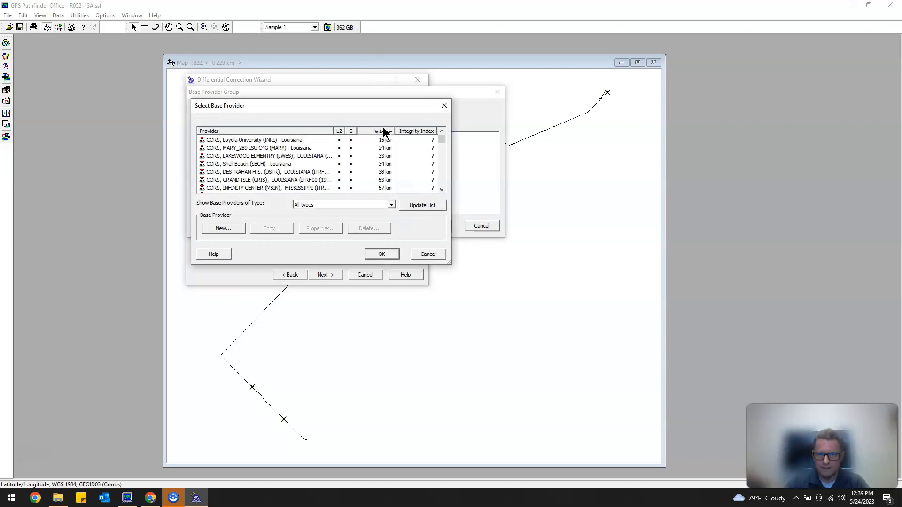
click(391, 205)
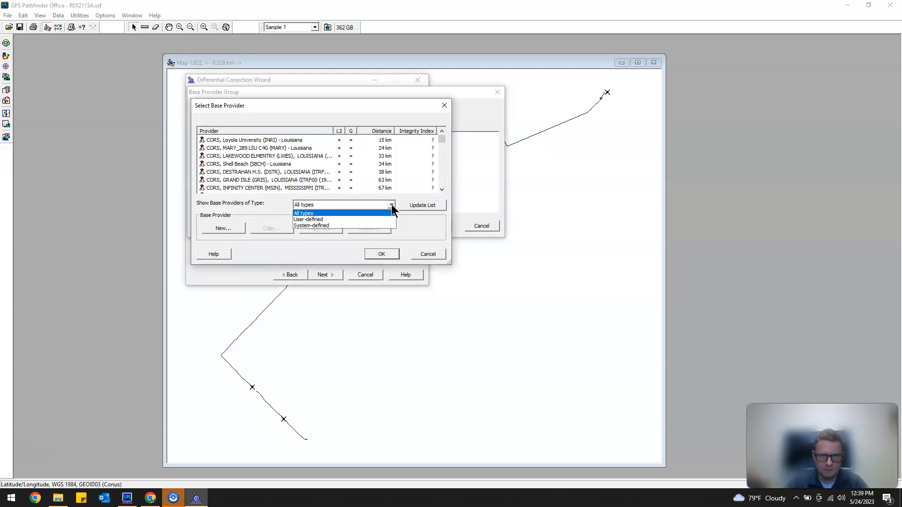
click(390, 205)
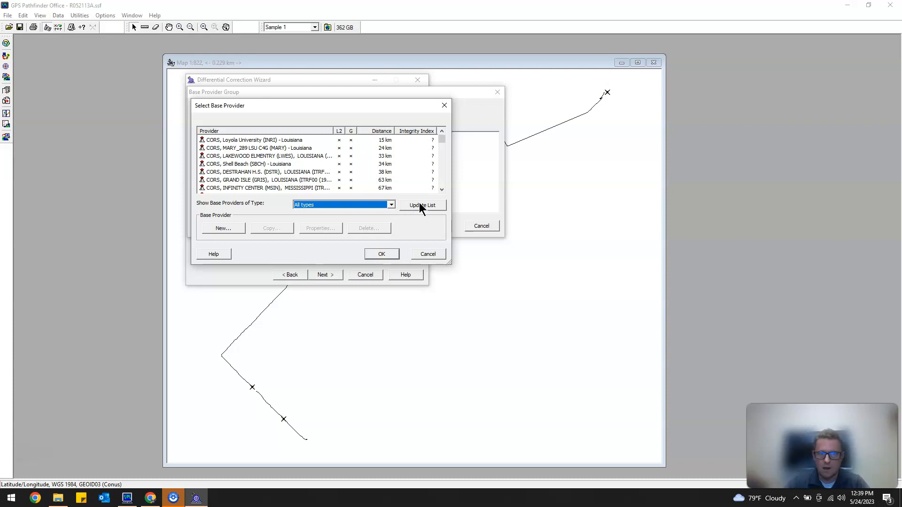
click(419, 203)
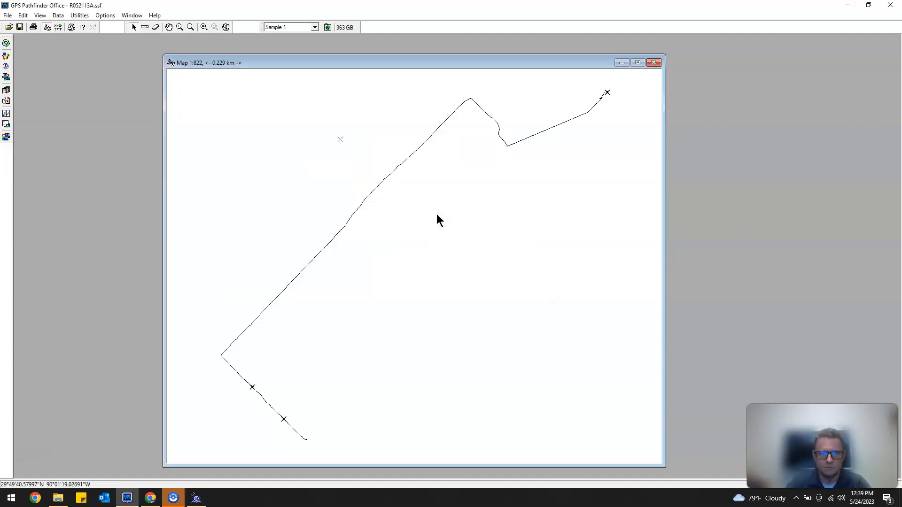
Restore the main program window to a smaller size, move it aside and bring the Select Base Provider dialog to the front.
mouse_move(172, 499)
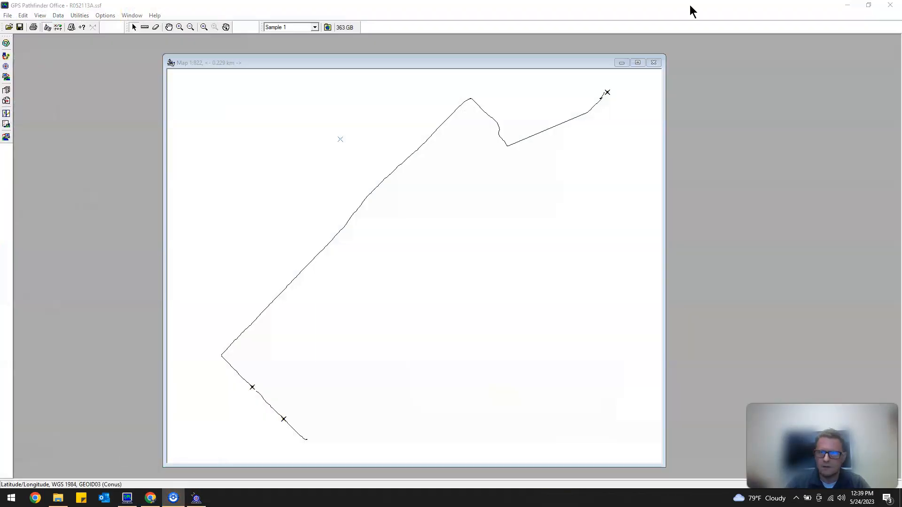
double_click(691, 10)
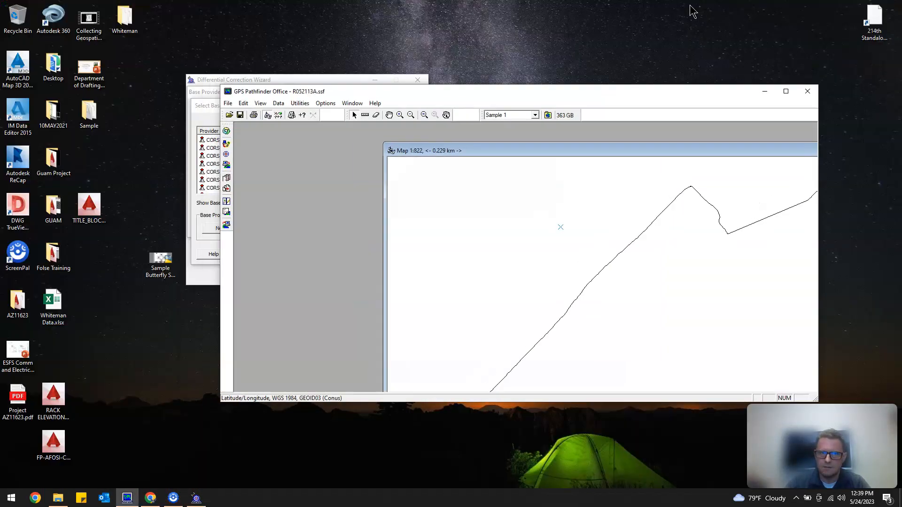
drag(415, 92, 481, 64)
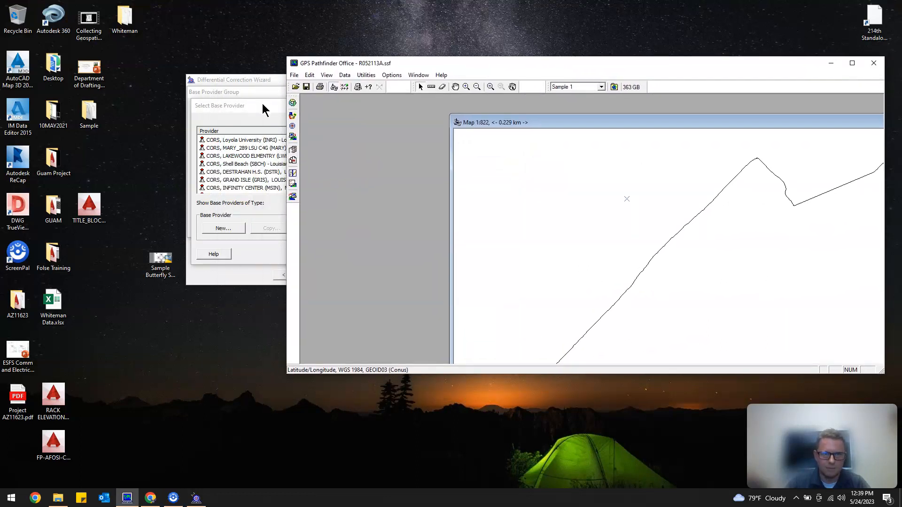
click(262, 104)
Add the CORS providers Loyola University (INRI), MARY_289 LSU C4G (MARY) and LAKEWOOD ELMENTRY (LWES) to the Sample 1 group and accept the group.
click(277, 140)
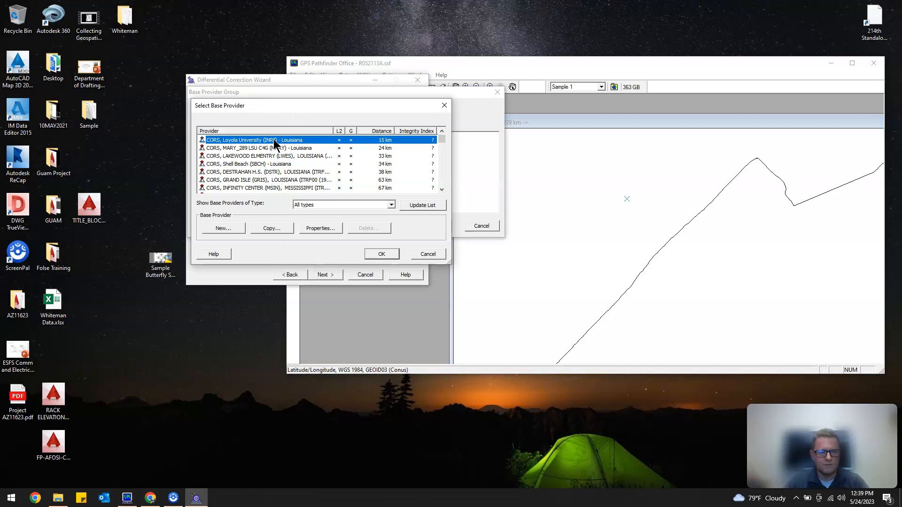
shift+click(274, 155)
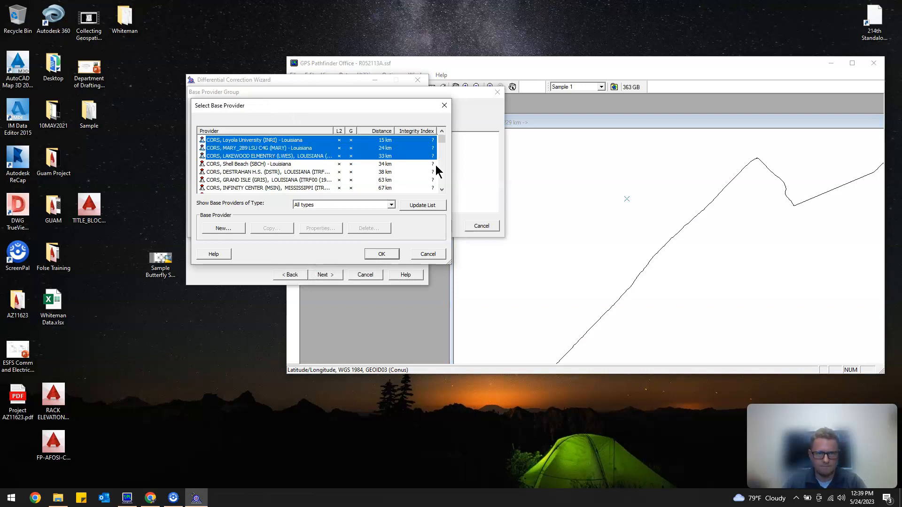
mouse_move(444, 139)
mouse_down()
mouse_move(439, 177)
mouse_move(444, 125)
mouse_up()
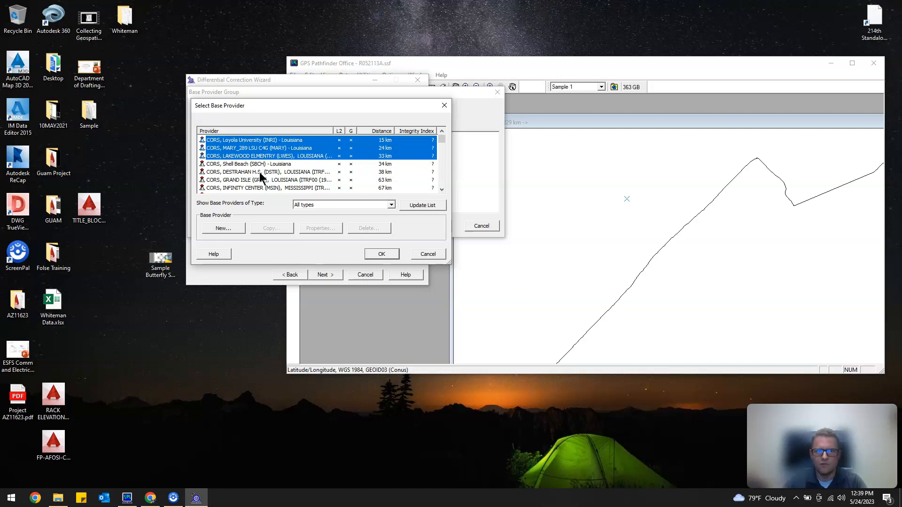
shift+click(235, 173)
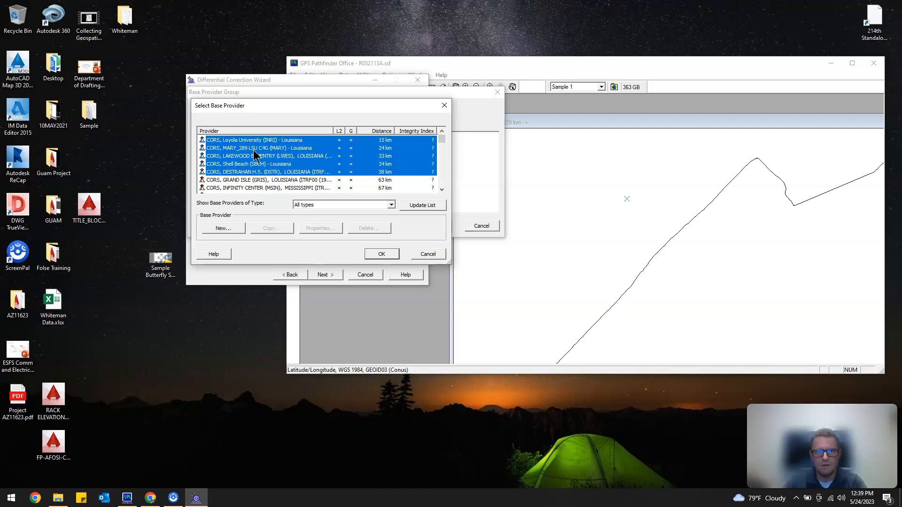
shift+click(254, 158)
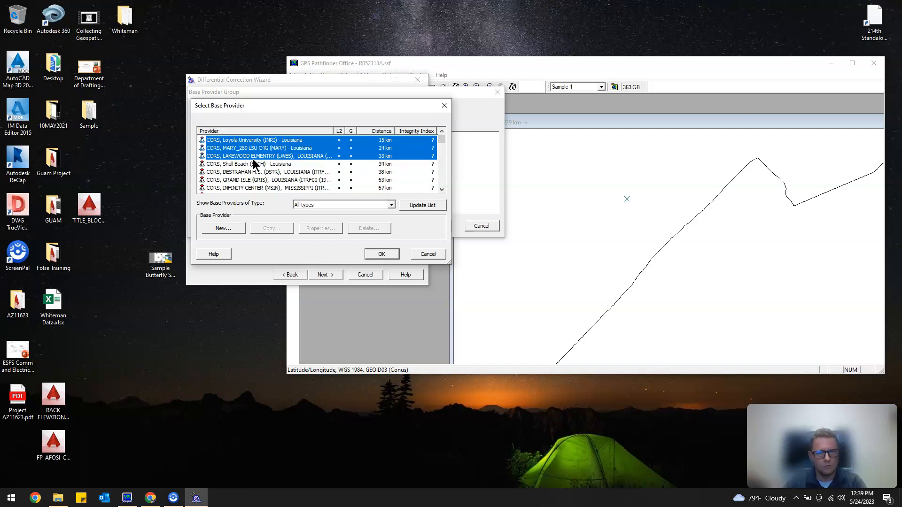
click(382, 255)
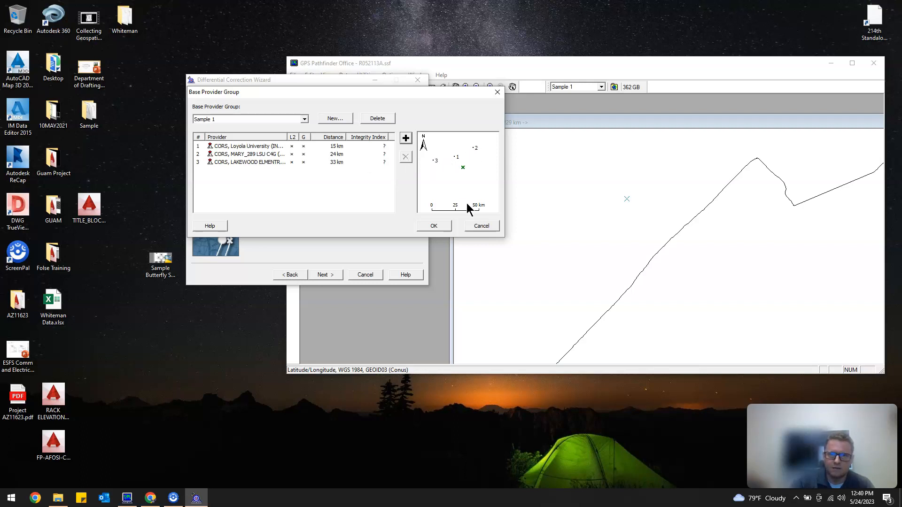
click(445, 226)
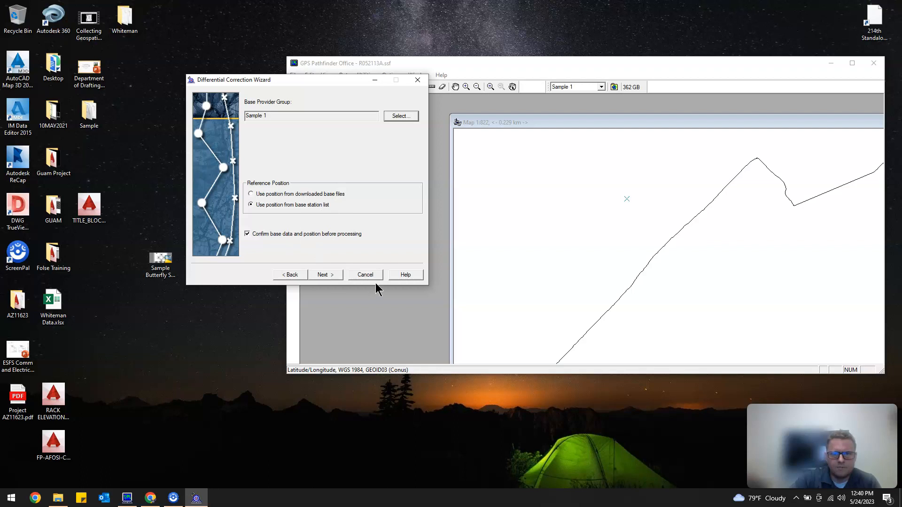
Run the differential correction into the project folder with a unique filename, close the finished wizard and maximize the main window.
click(336, 275)
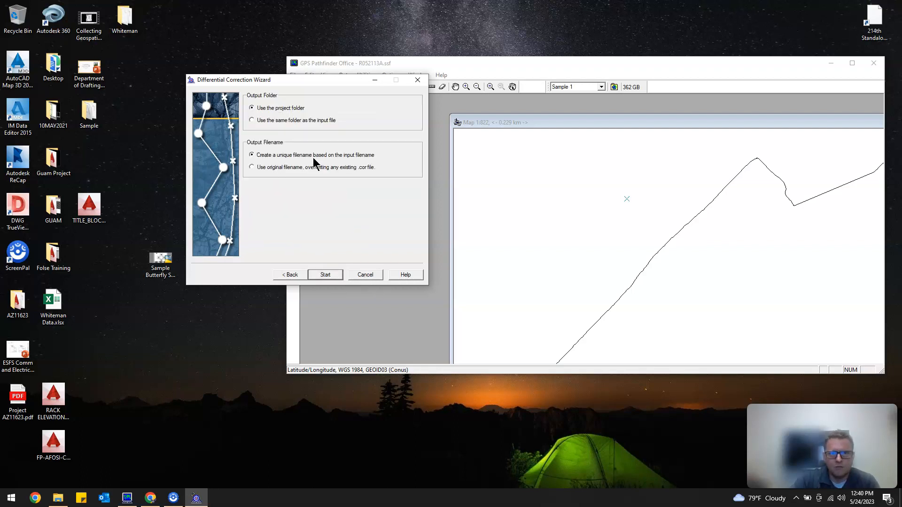
click(325, 275)
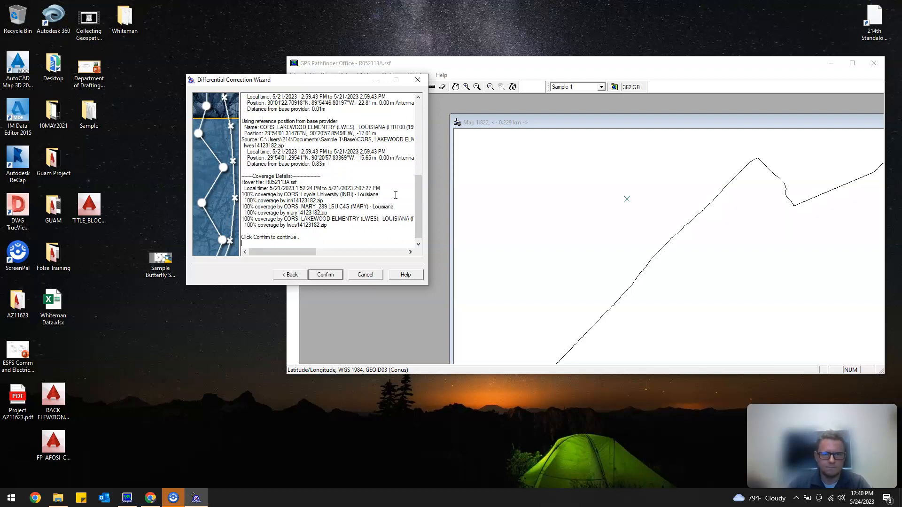
click(324, 274)
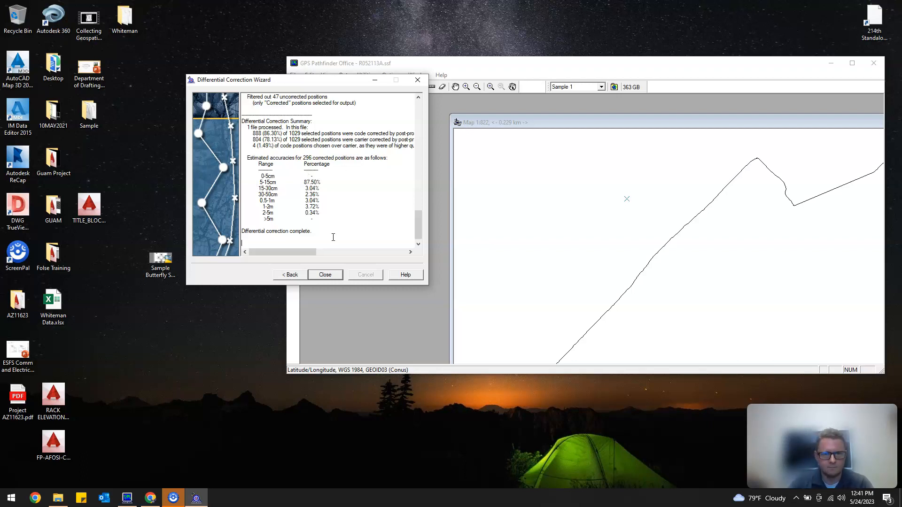
click(333, 275)
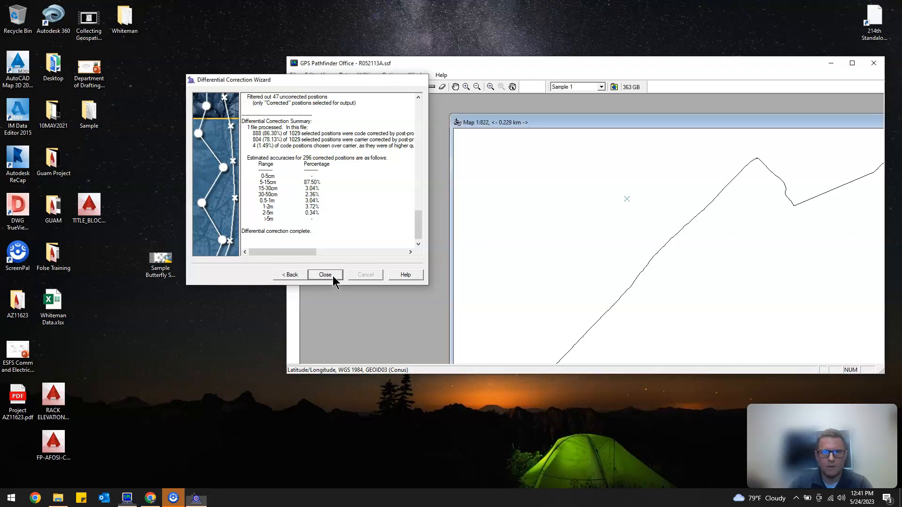
double_click(566, 66)
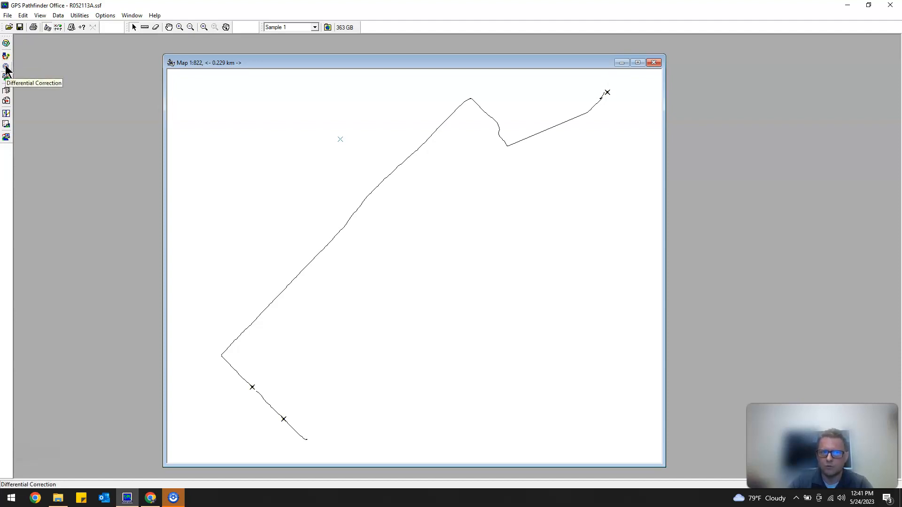
Switch to File Explorer and examine the Sample 1 project folder, its Export, Base and Backup subfolders and the R052113A.cor file.
click(59, 500)
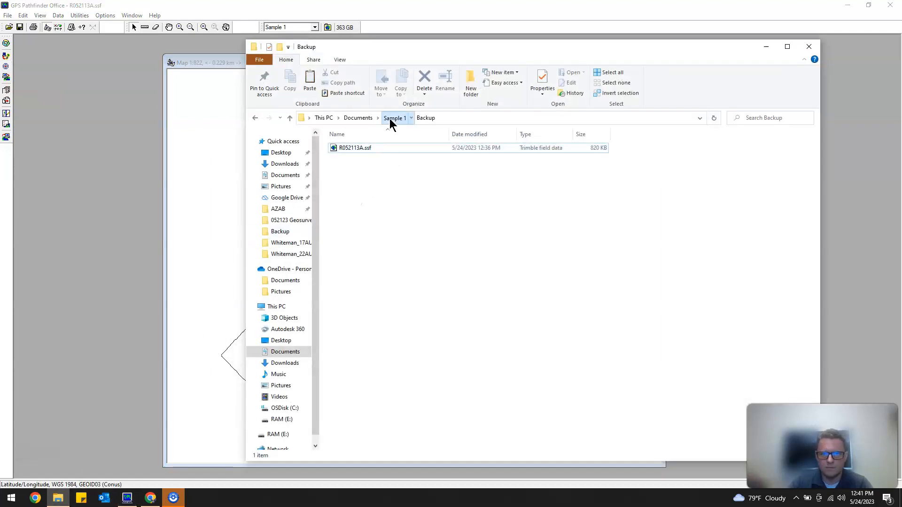
click(390, 118)
click(354, 167)
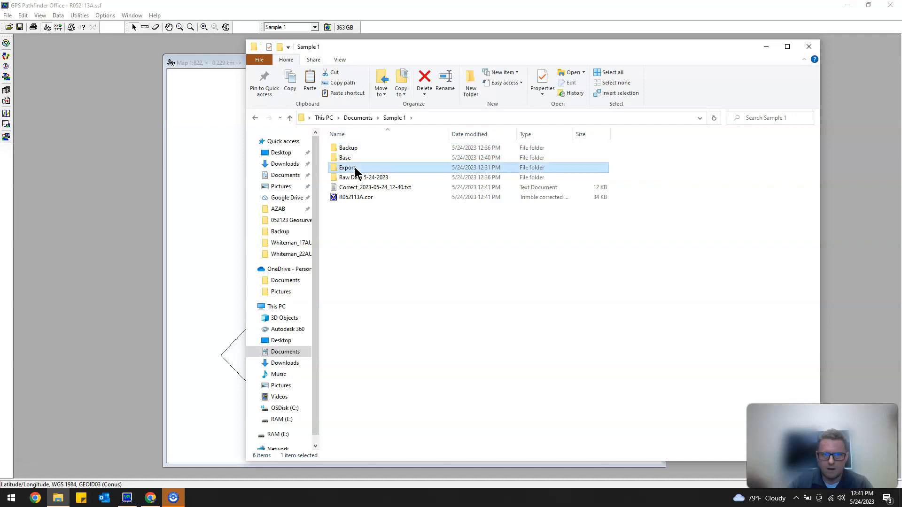
double_click(354, 167)
click(392, 117)
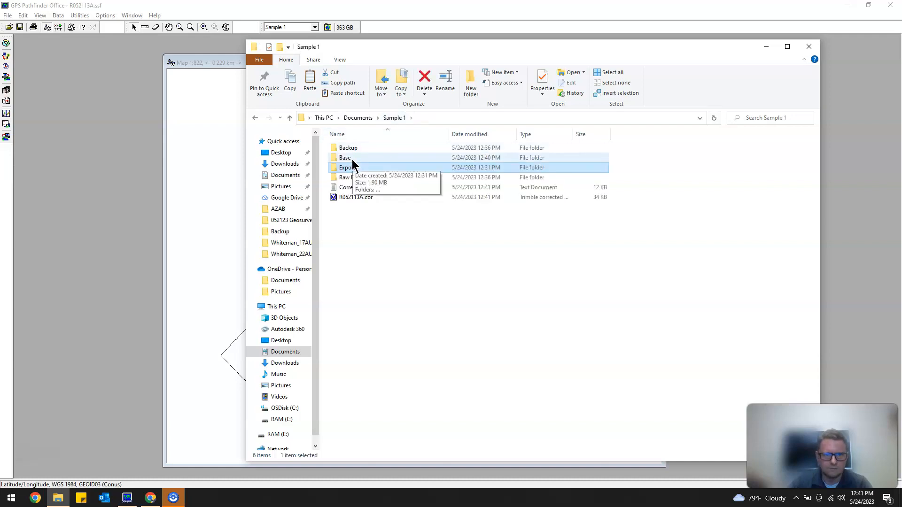
double_click(353, 158)
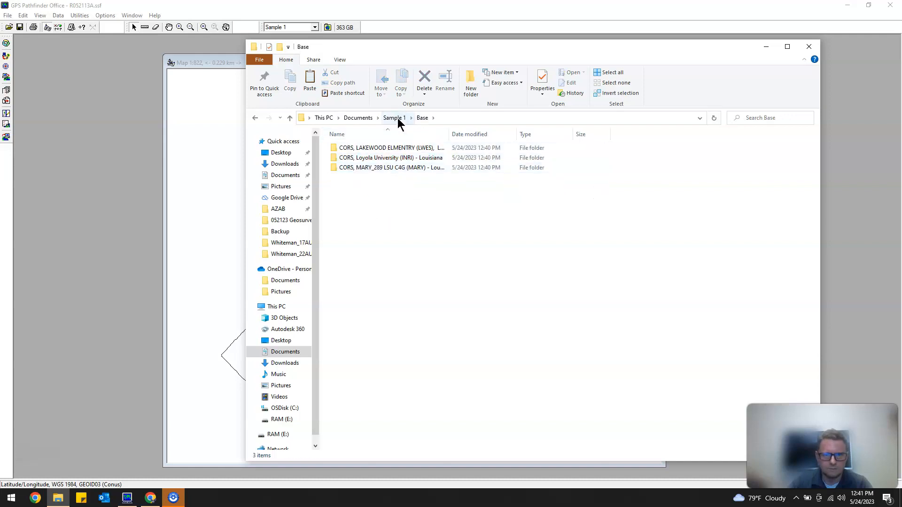
click(395, 118)
double_click(359, 148)
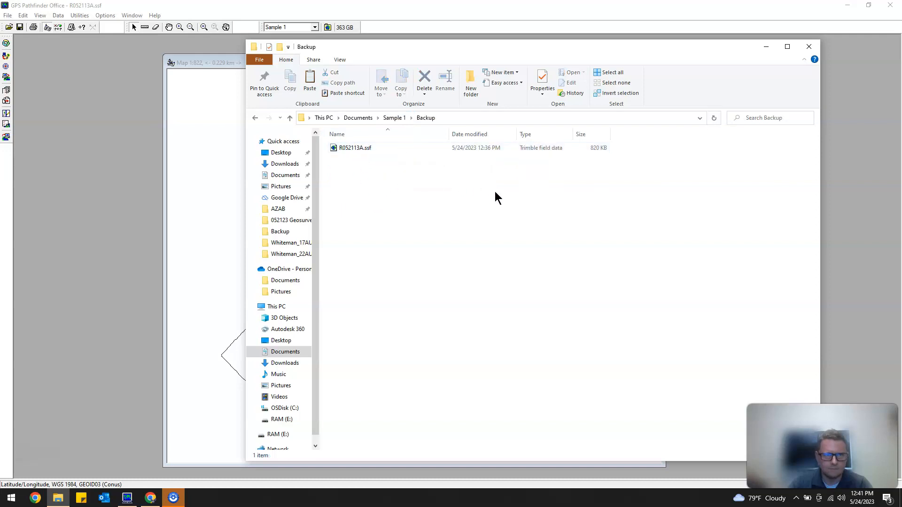
click(395, 118)
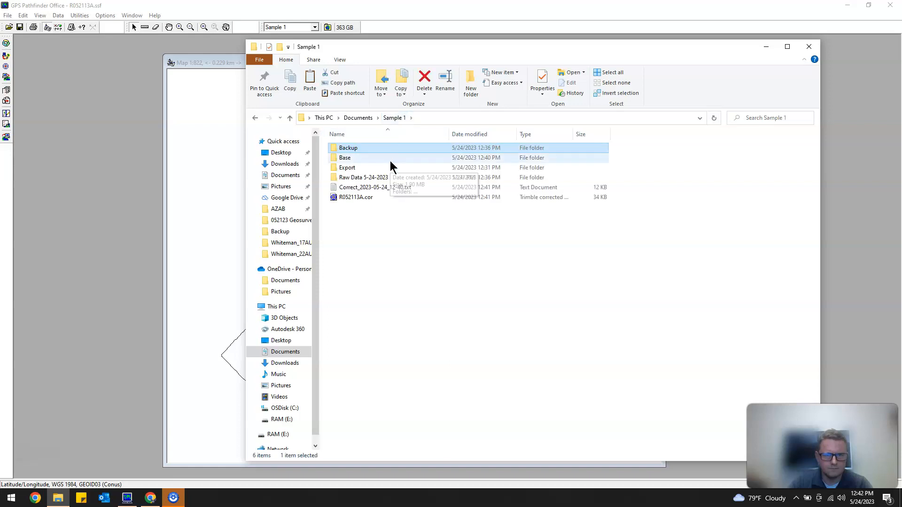
click(364, 198)
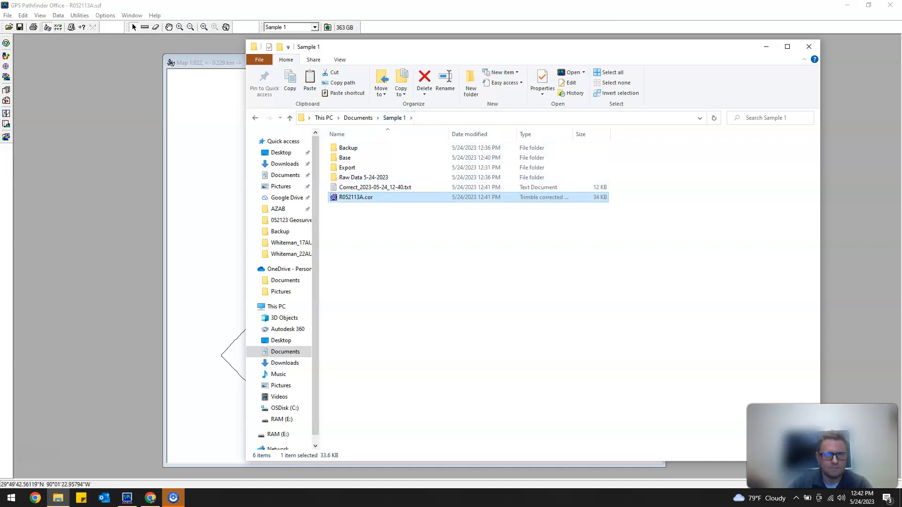
click(808, 47)
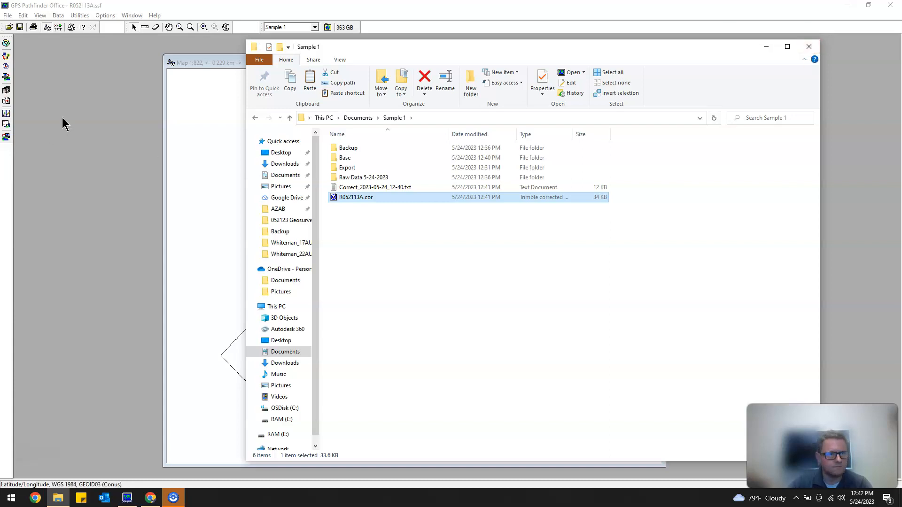
Start exporting the corrected R052113A.cor file, keeping the Sample 1 Export folder as the output folder.
click(10, 80)
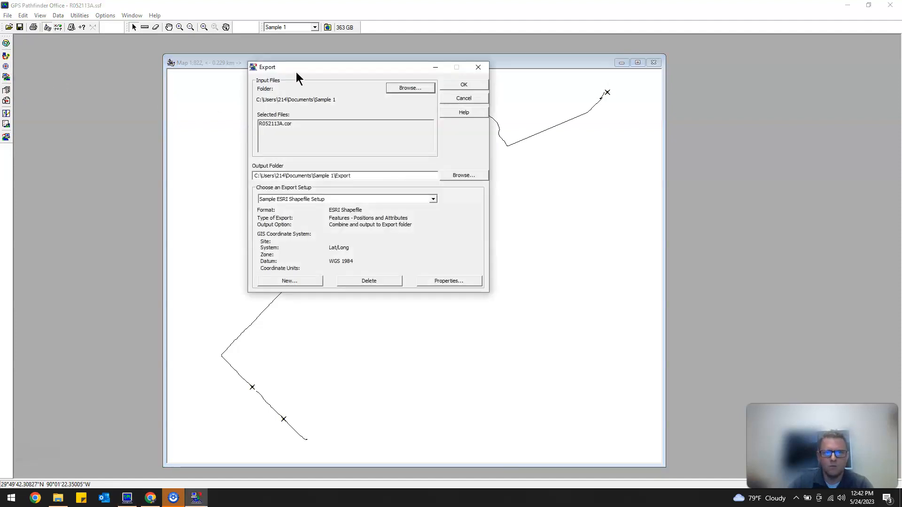
drag(301, 68, 355, 129)
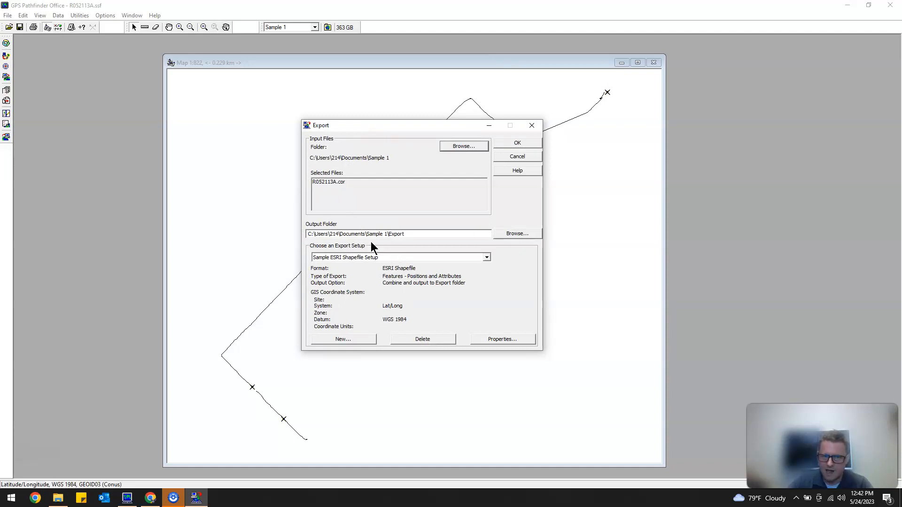
click(419, 234)
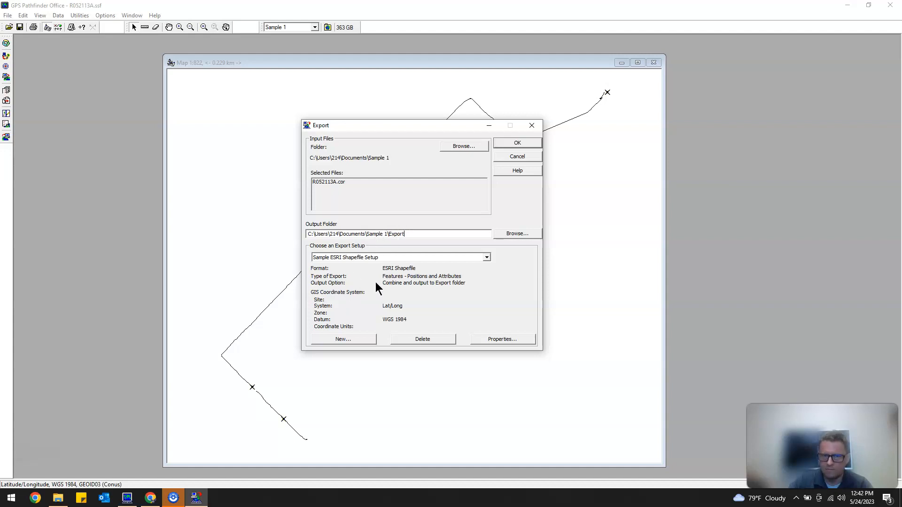
Try the Sample AutoCAD DXF Setup without Blocks as export setup and return to Sample ESRI Shapefile Setup.
click(486, 258)
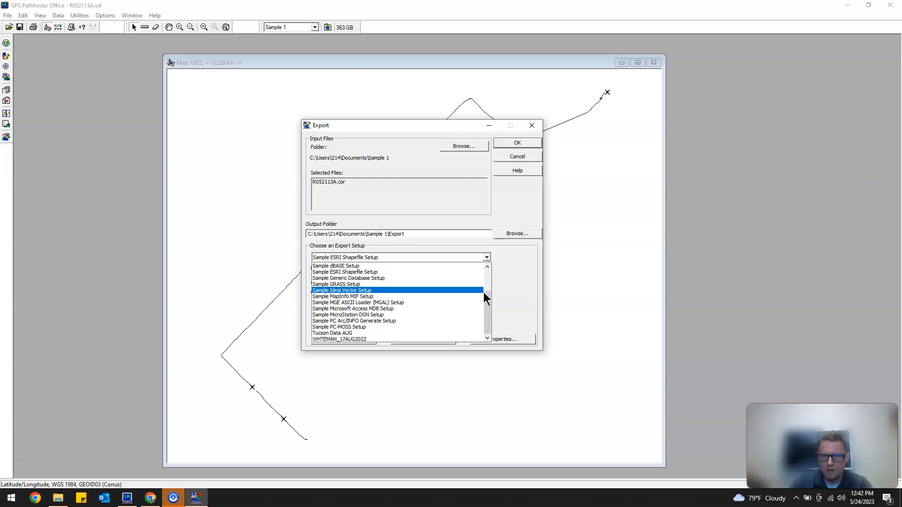
drag(490, 327, 488, 288)
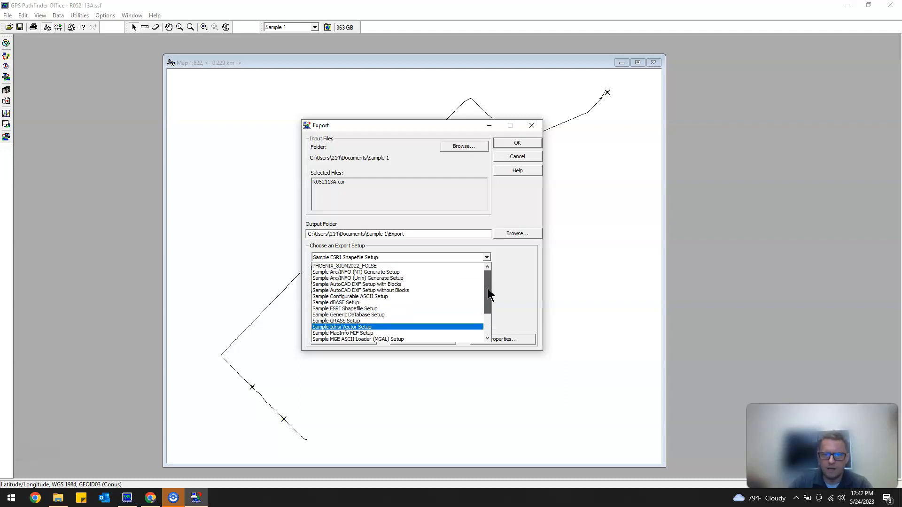
click(430, 291)
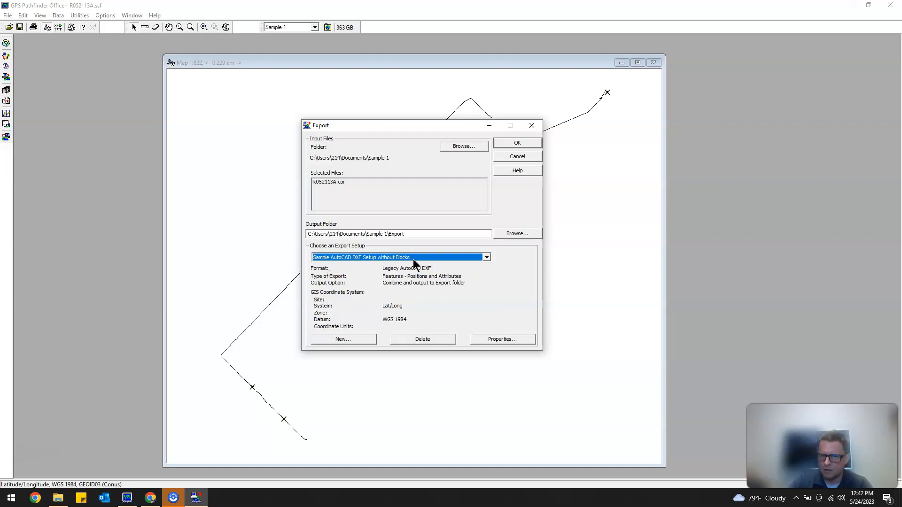
click(486, 258)
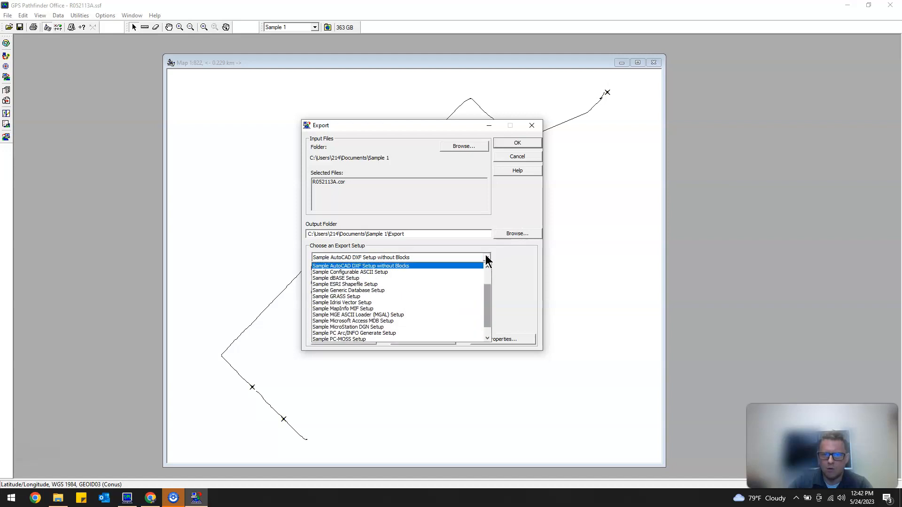
click(443, 285)
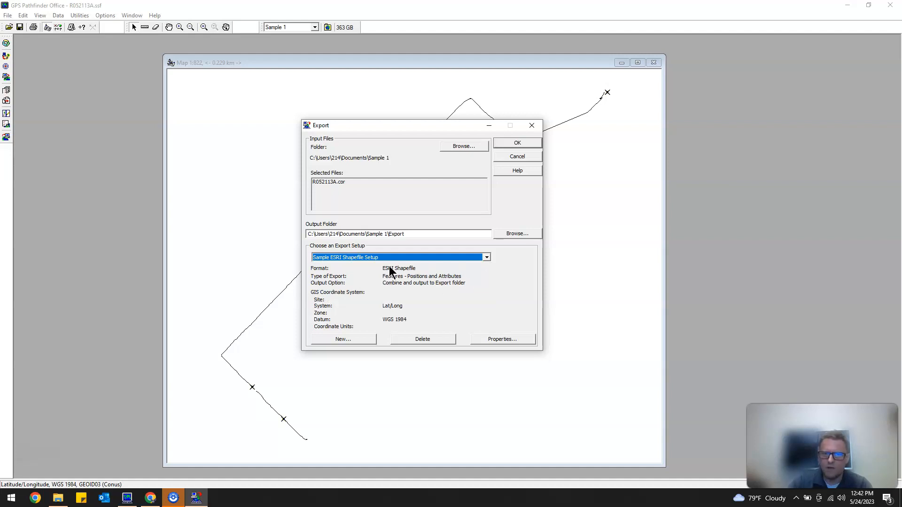
Open the Sample ESRI Shapefile Setup properties and examine the coordinate system settings, the projection file path and its source folder.
click(487, 337)
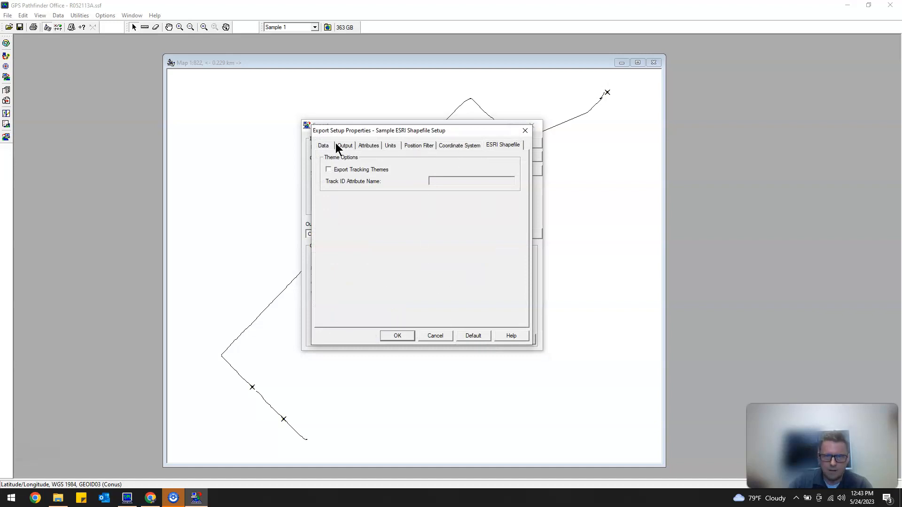
click(419, 144)
click(461, 146)
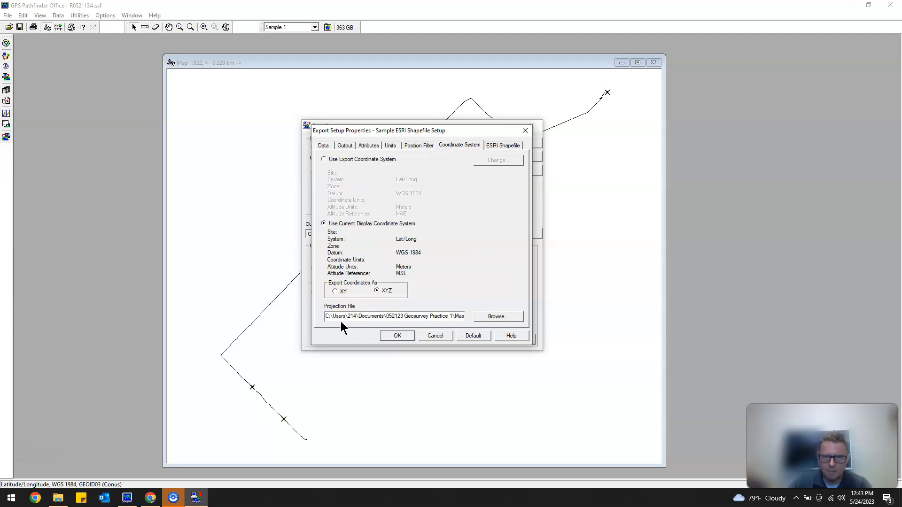
drag(346, 316, 474, 315)
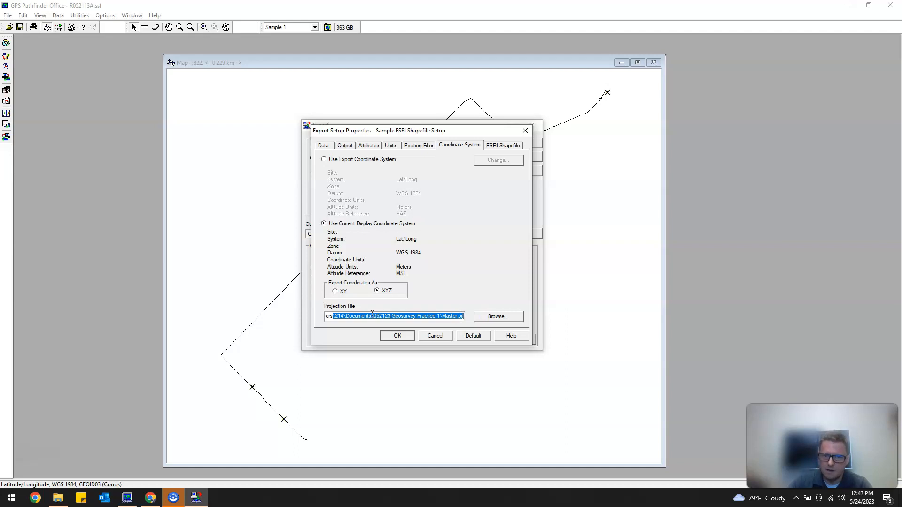
click(442, 316)
drag(441, 316, 331, 319)
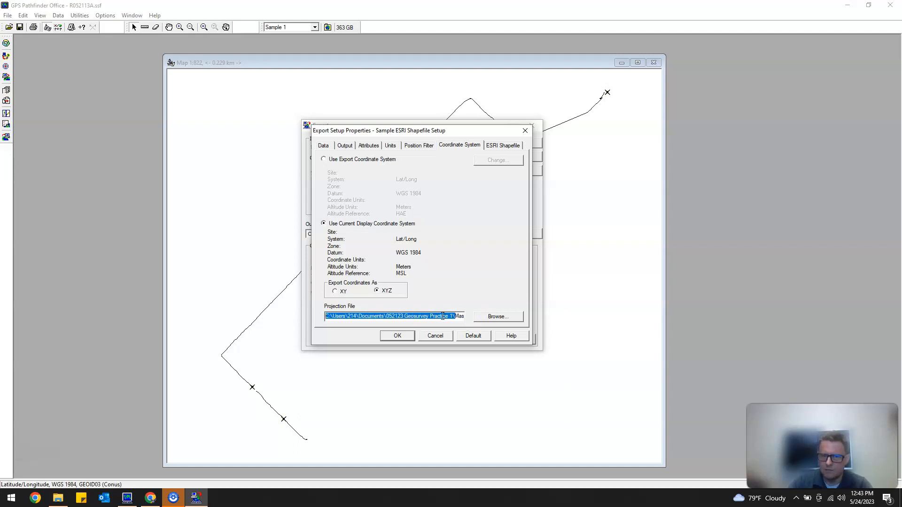
click(442, 316)
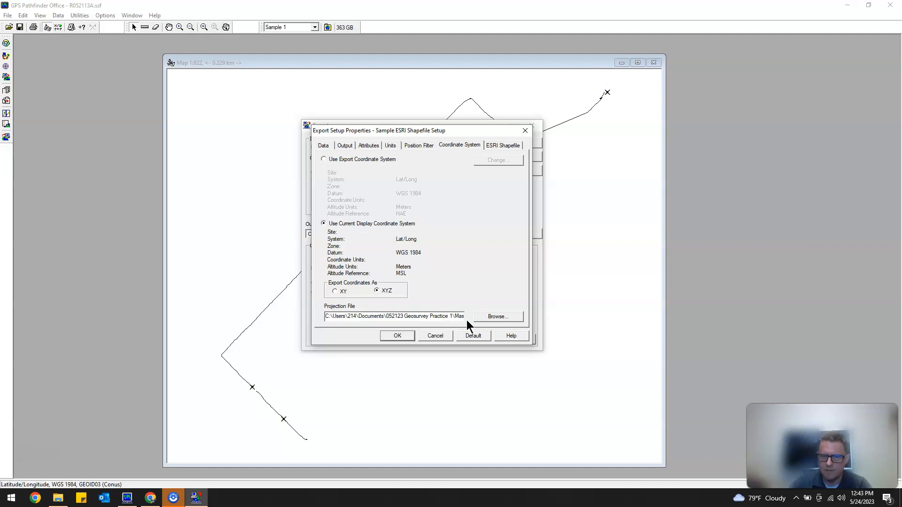
drag(382, 316, 469, 316)
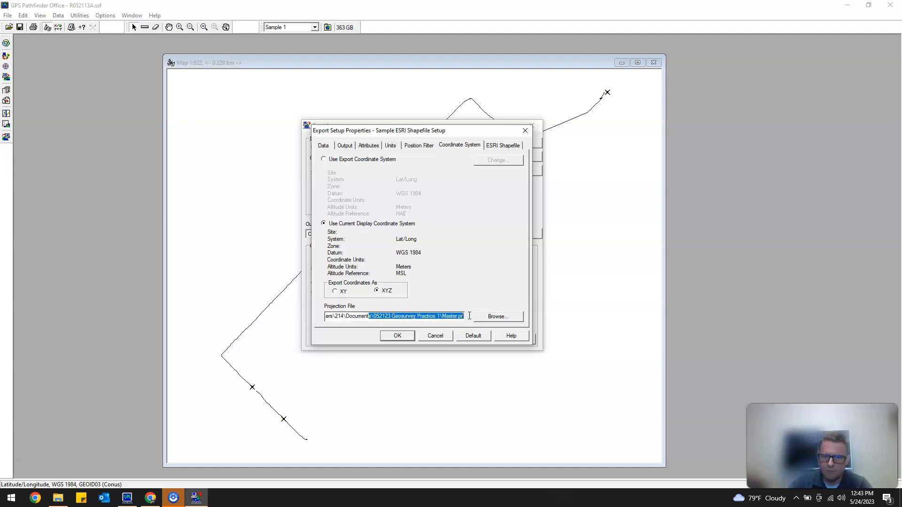
click(497, 317)
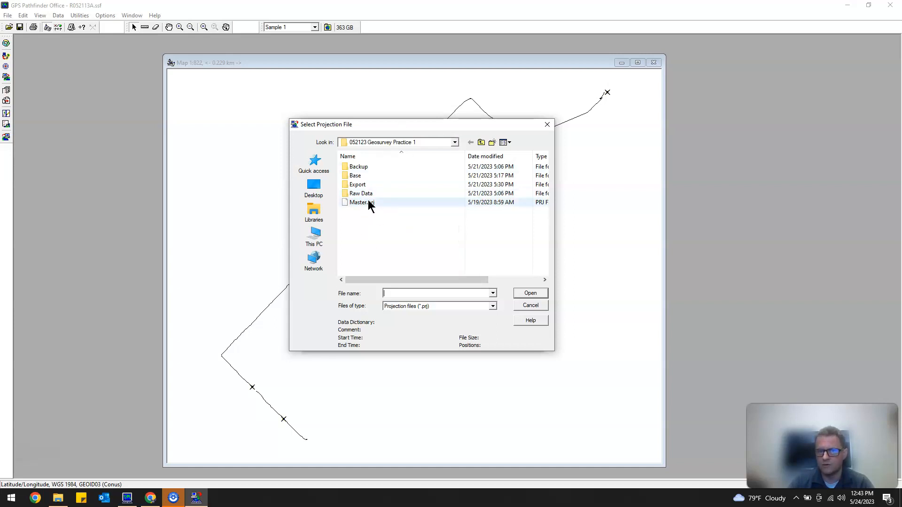
click(547, 125)
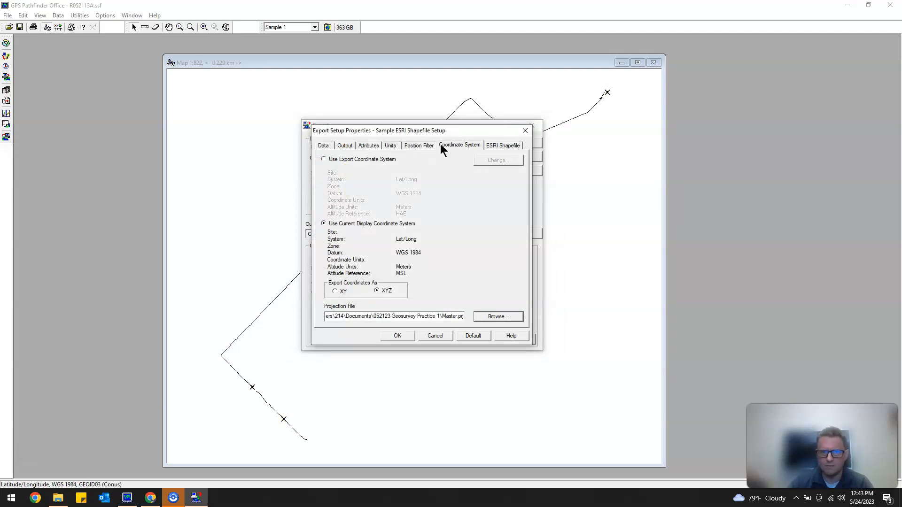
Review the export setup's ESRI shapefile, coordinate system, position filter, units, output, data and attribute settings.
click(501, 146)
click(467, 146)
click(416, 145)
click(386, 146)
click(344, 145)
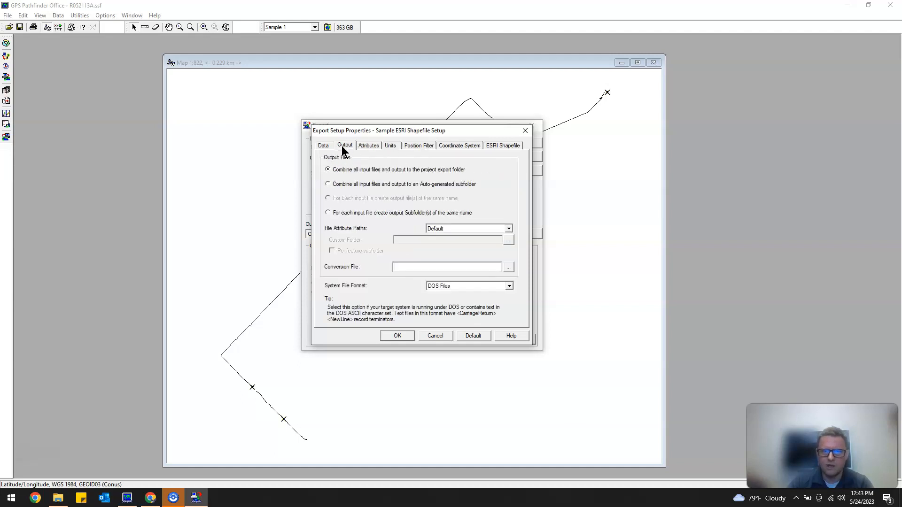
click(323, 146)
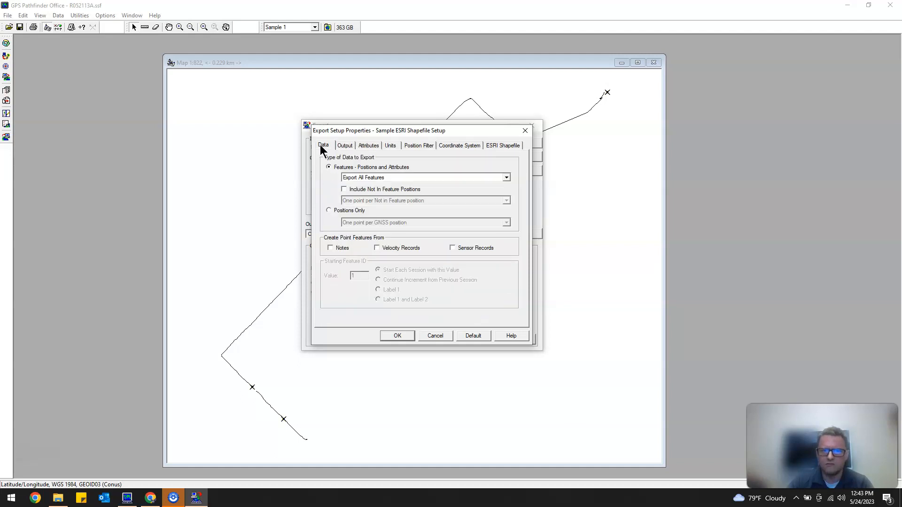
click(346, 146)
click(371, 146)
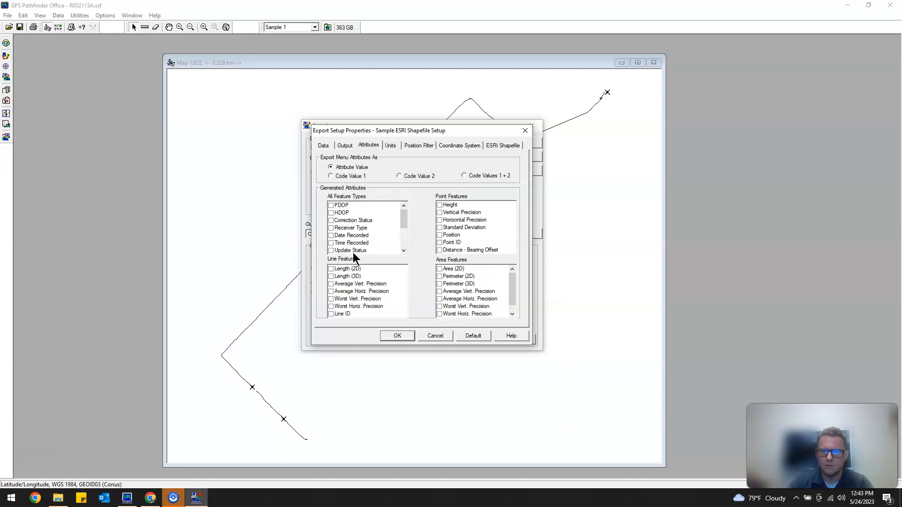
Accept the setup properties and export R052113A.cor as an ESRI shapefile, closing the completion summary.
click(394, 336)
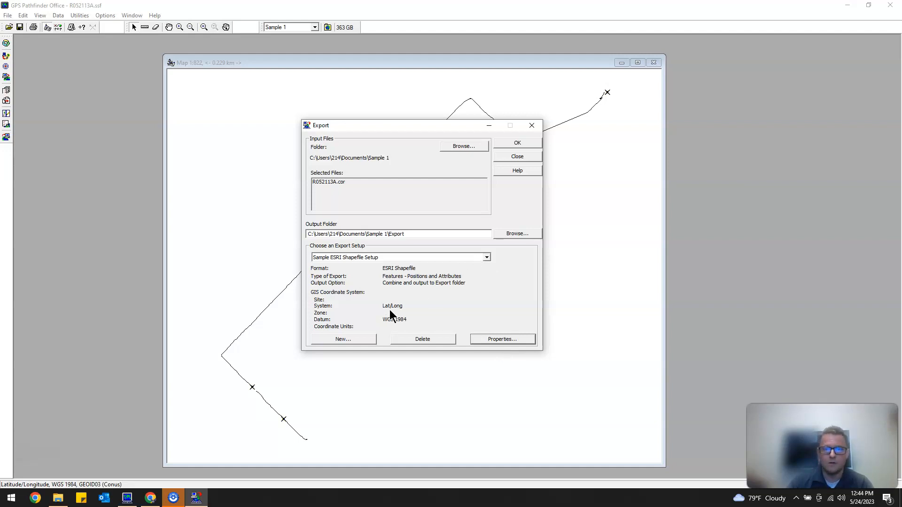
click(529, 144)
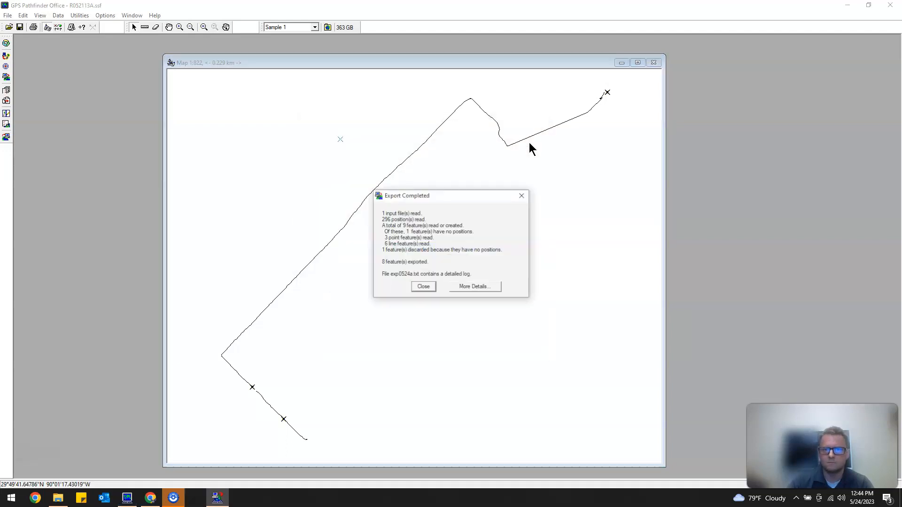
click(424, 287)
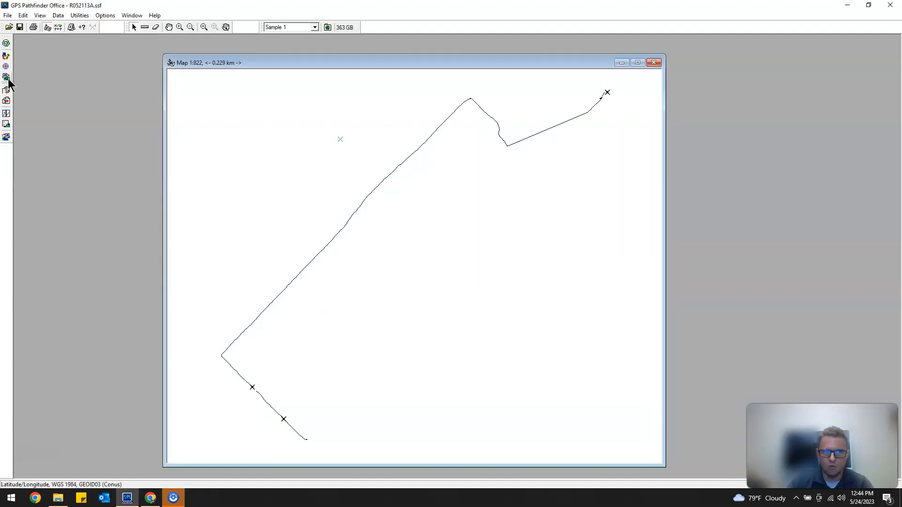
Switch to File Explorer, open the Sample 1 Export folder and examine the input and output files listed in the exp0524a.txt log.
click(58, 498)
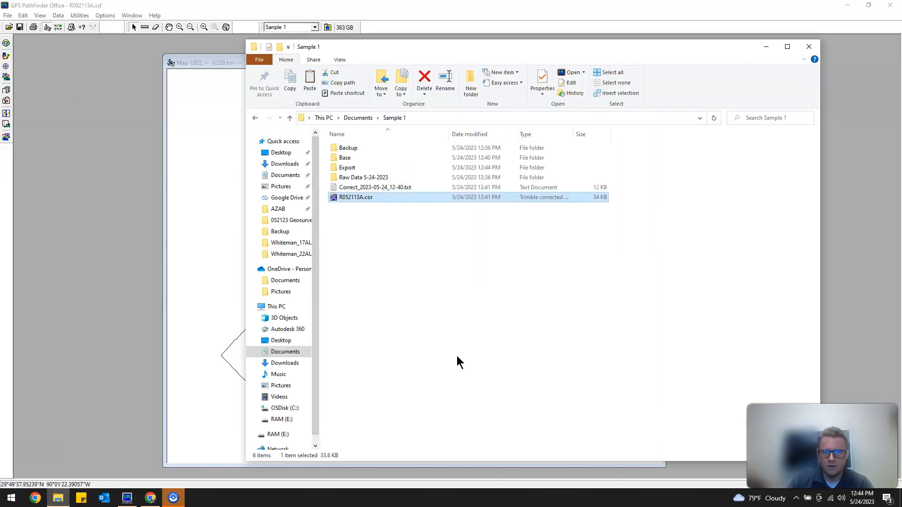
double_click(358, 167)
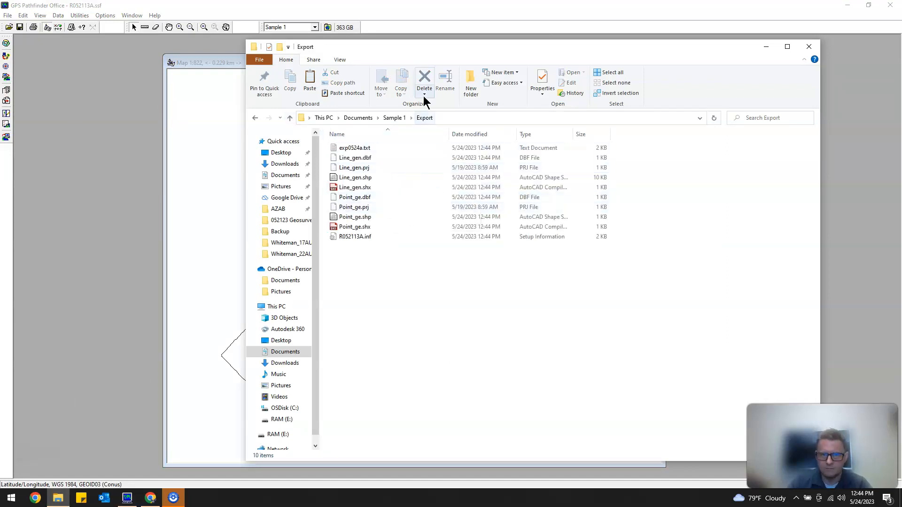
double_click(356, 147)
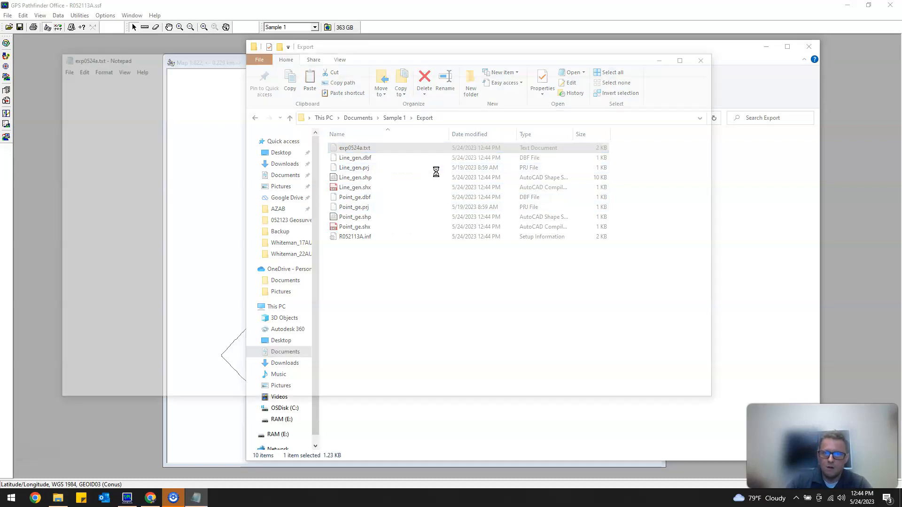
drag(139, 58, 636, 97)
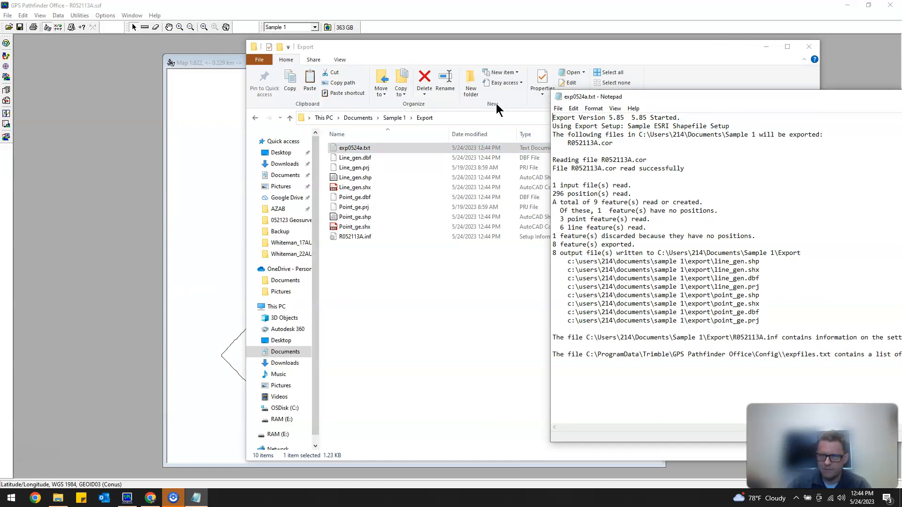
drag(613, 142, 566, 142)
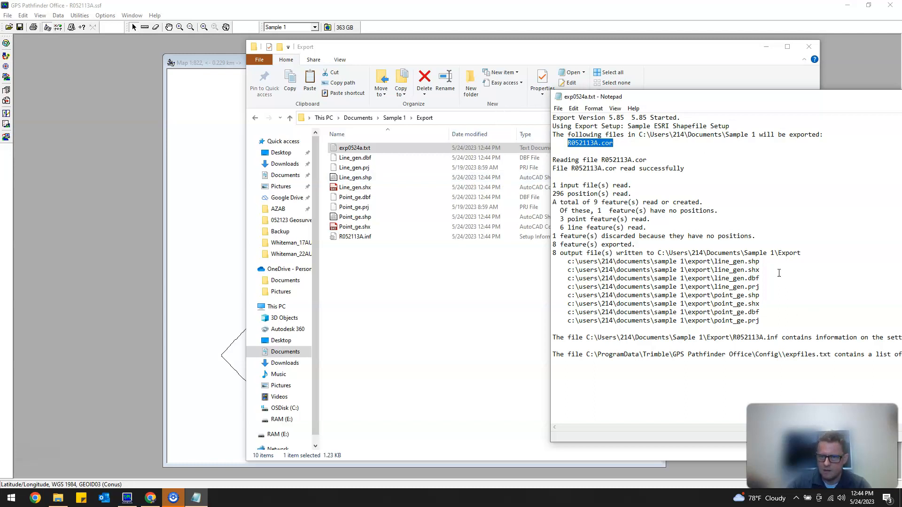
drag(775, 322, 538, 261)
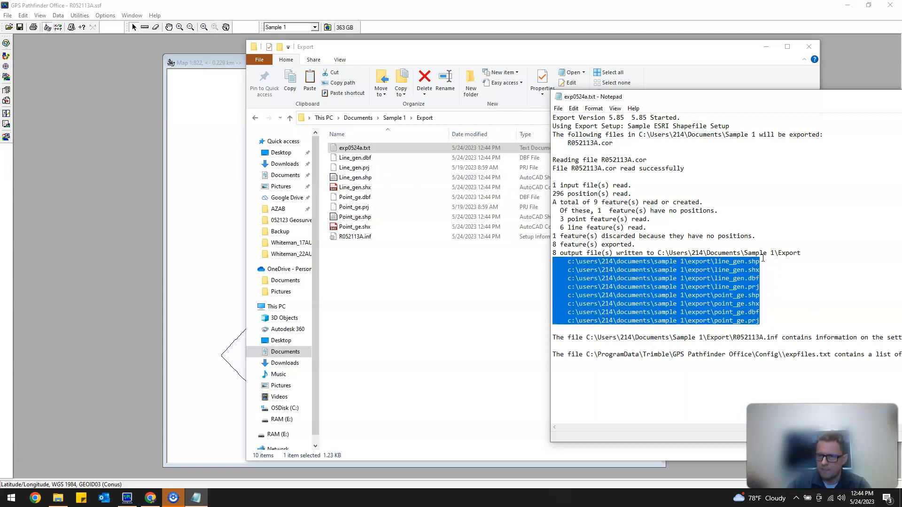
drag(862, 100, 553, 110)
drag(827, 113, 764, 112)
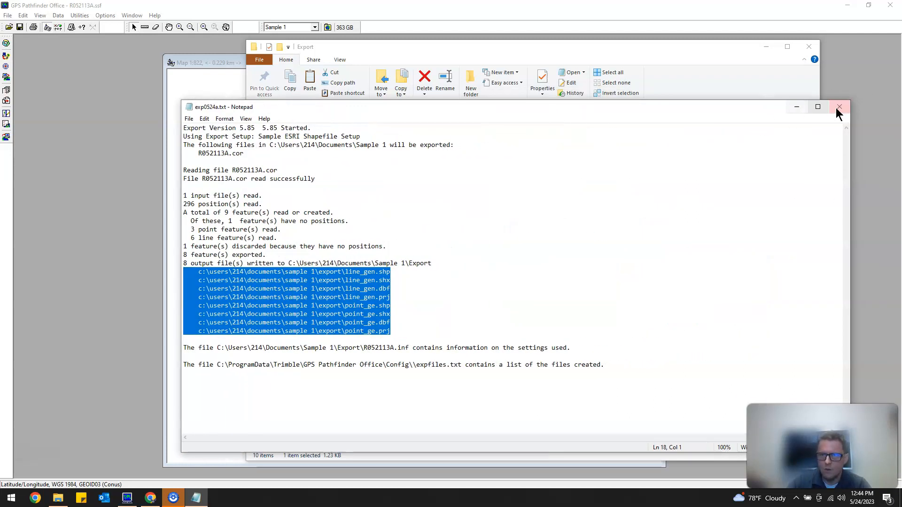
click(838, 107)
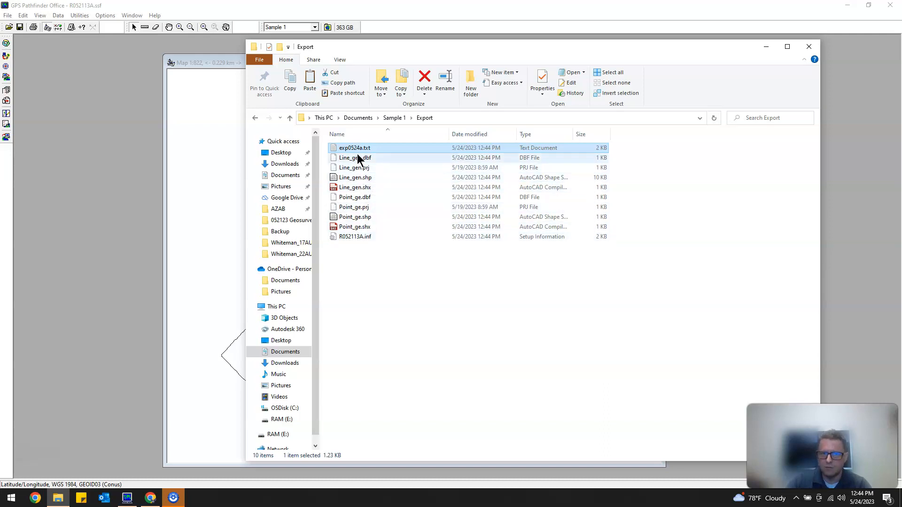
drag(407, 47, 241, 57)
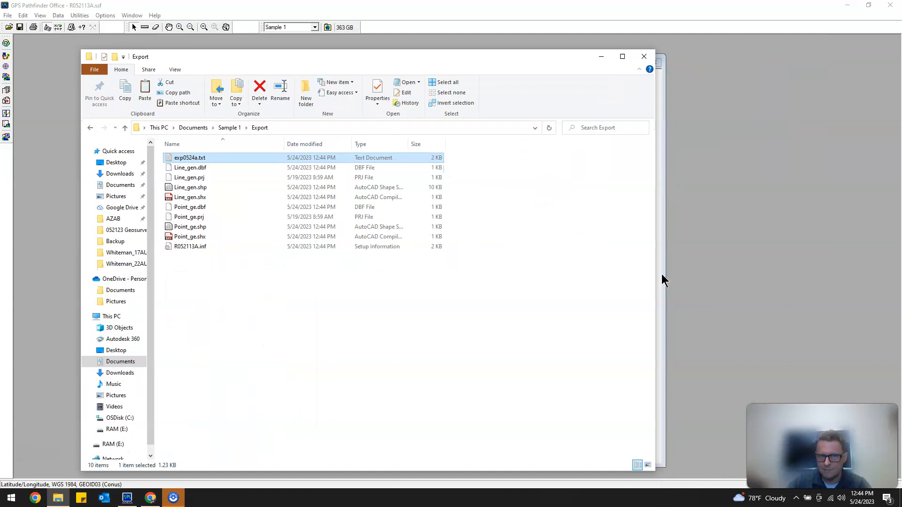